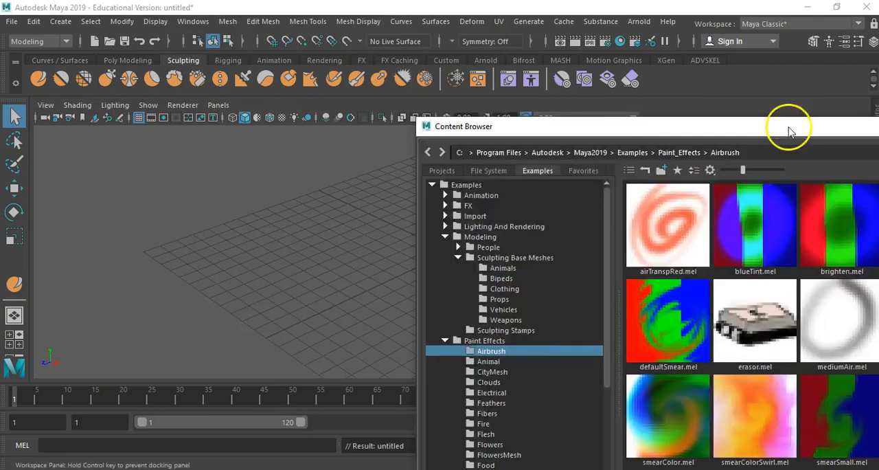
- Import HumanBody.ma from the Bipeds folder of the Sculpting Base Meshes examples and move the Content Browser aside
drag(789, 133, 504, 47)
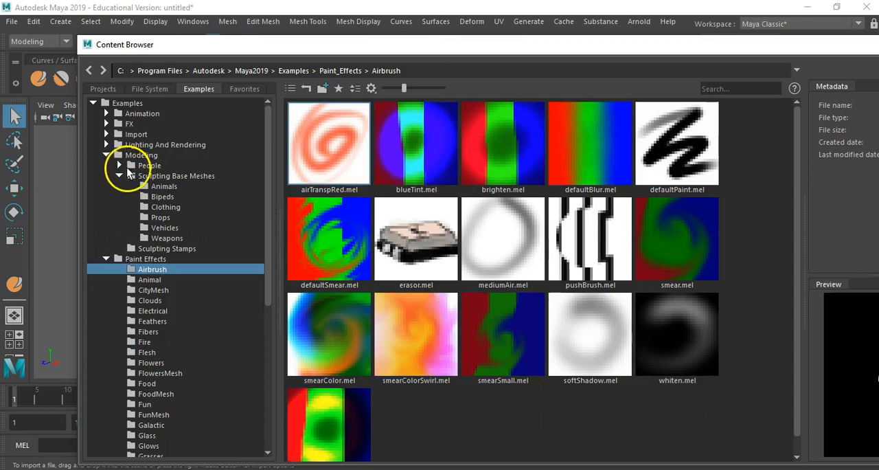
click(106, 155)
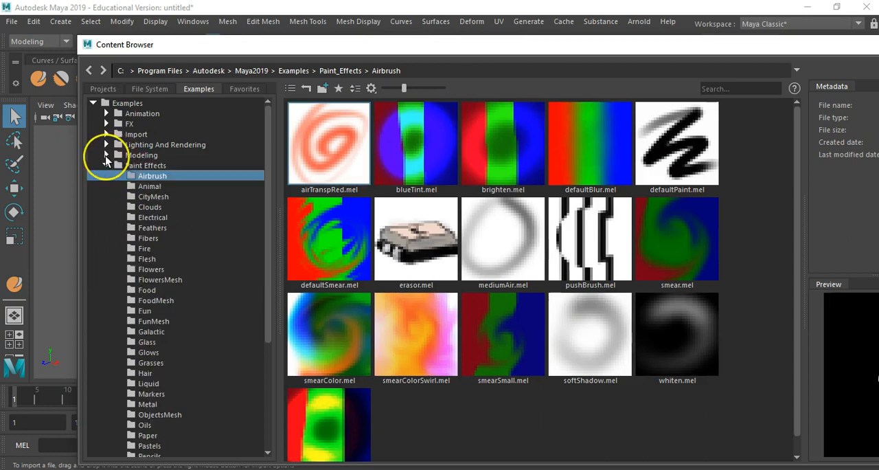
click(106, 155)
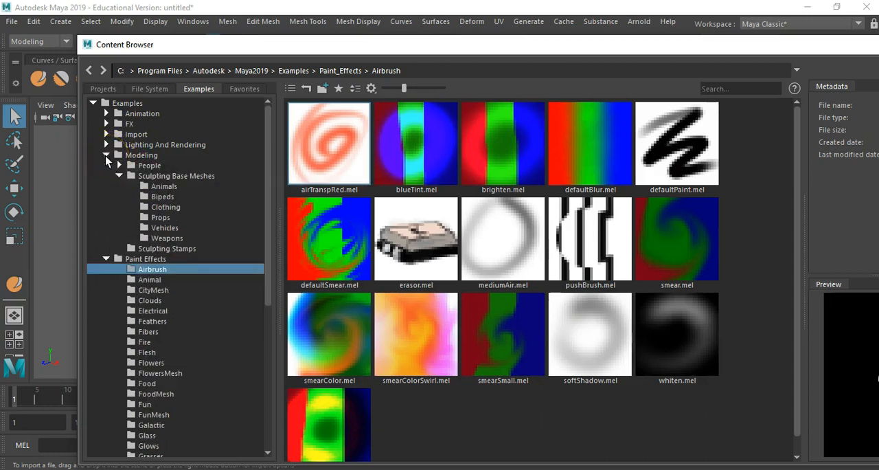
click(162, 197)
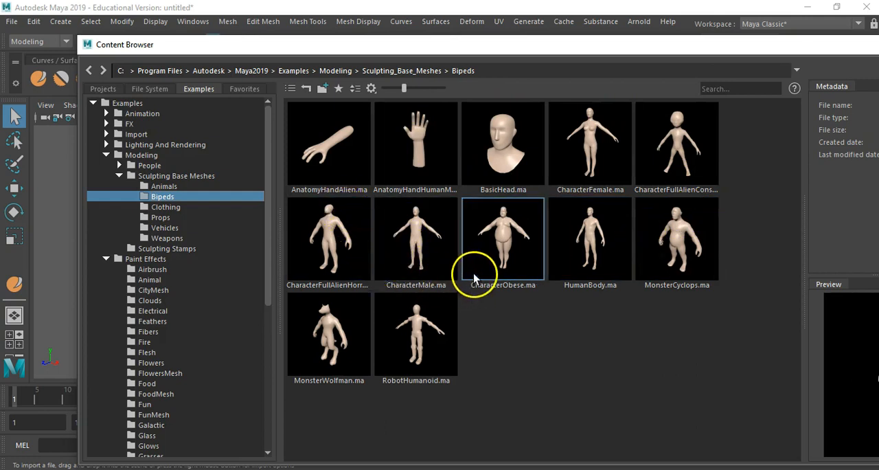
double_click(592, 252)
drag(360, 52, 878, 31)
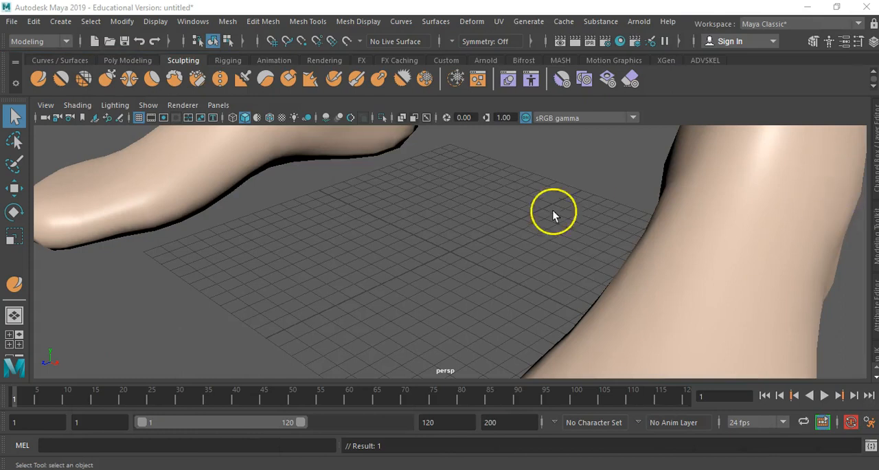
- Assign a new Lambert material to the imported human body mesh
scroll(522, 219, down, 10)
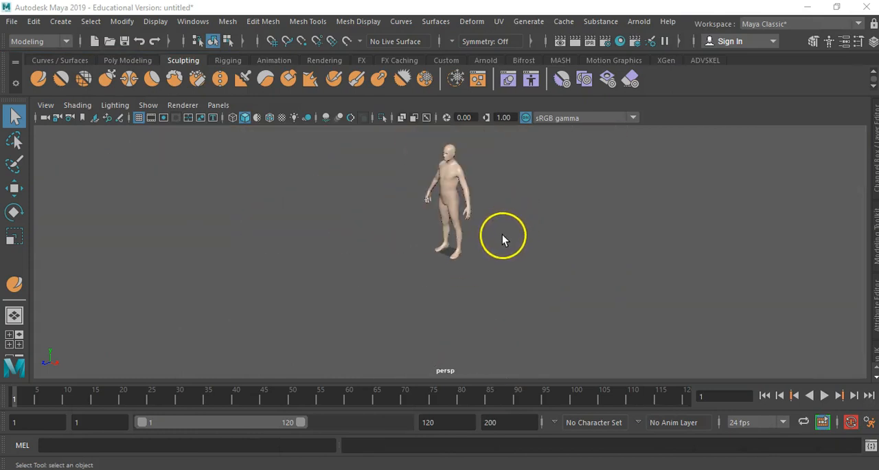
alt+drag(466, 225, 519, 220)
alt+right_drag(486, 218, 810, 218)
alt+middle_drag(500, 173, 490, 265)
alt+drag(491, 265, 508, 254)
alt+right_drag(508, 254, 466, 218)
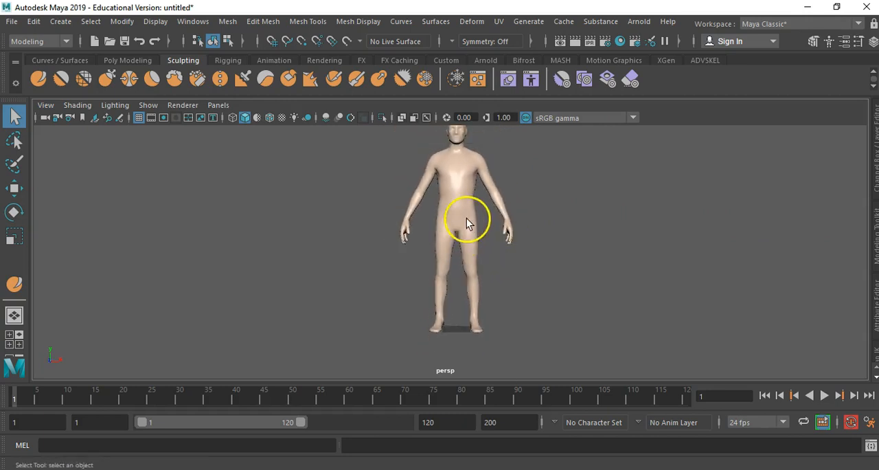
alt+middle_drag(466, 219, 485, 257)
alt+drag(490, 292, 493, 272)
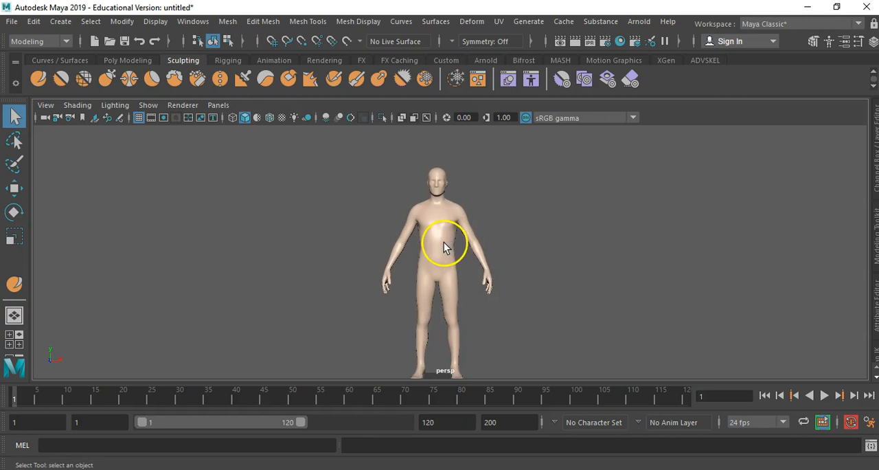
right_drag(437, 242, 431, 460)
click(408, 240)
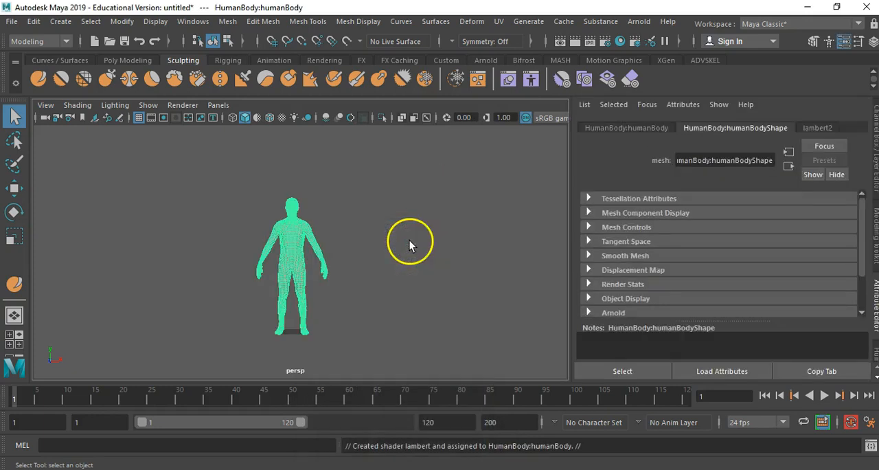
- Duplicate the human body and move the copy about 139 cm along the X axis, beside the original
scroll(321, 283, up, 3)
click(427, 220)
click(275, 229)
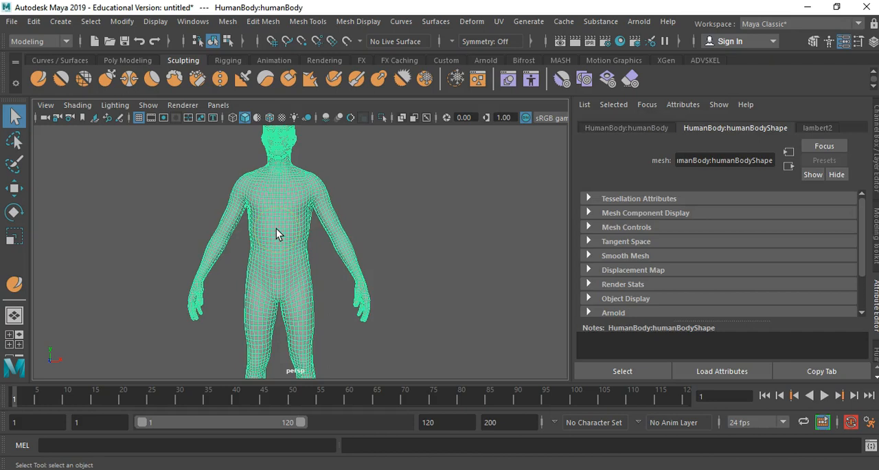
key(ctrl+d)
key(w)
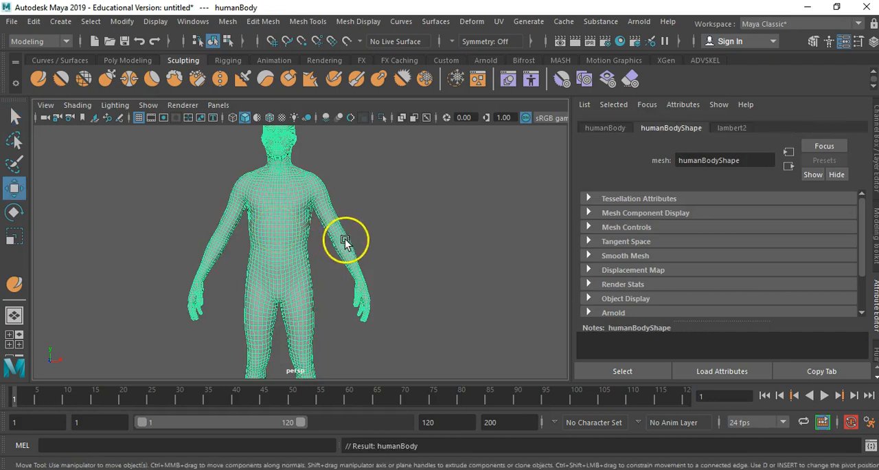
scroll(347, 254, down, 5)
drag(350, 330, 449, 327)
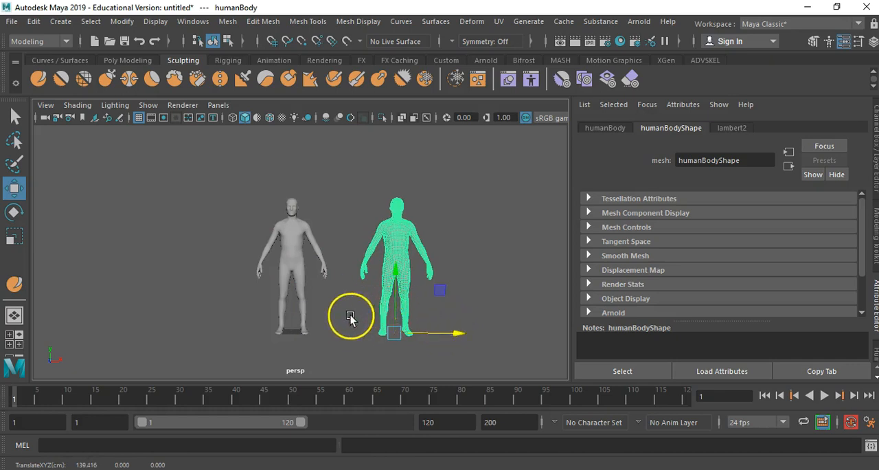
- Select the original human body and switch it to face component mode
alt+right_drag(299, 295, 648, 302)
alt+middle_drag(340, 247, 418, 301)
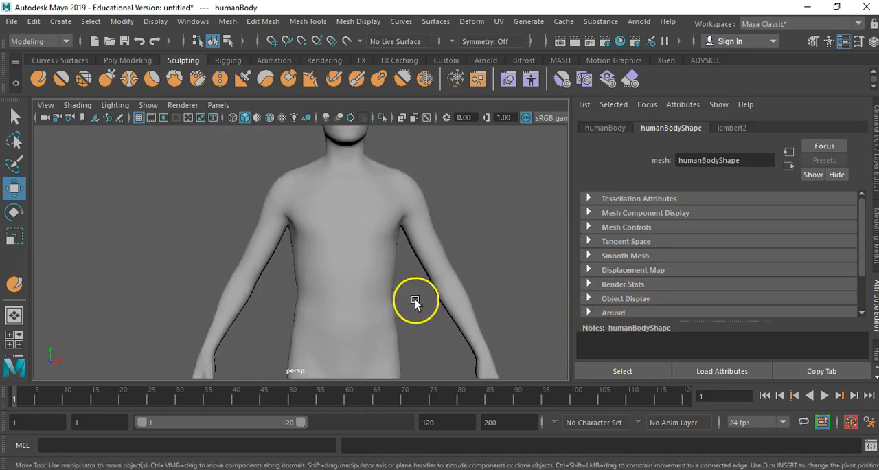
alt+drag(417, 302, 399, 300)
scroll(398, 300, down, 6)
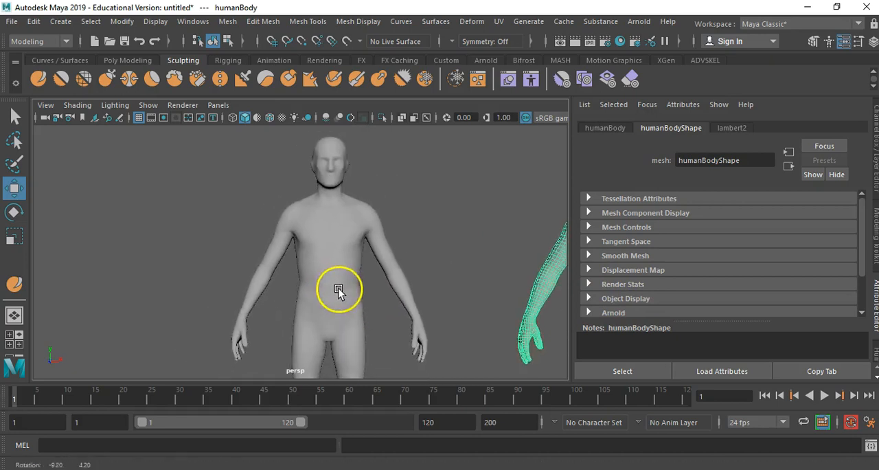
click(328, 238)
alt+right_drag(328, 243, 411, 241)
alt+middle_drag(396, 209, 394, 236)
alt+drag(394, 236, 379, 239)
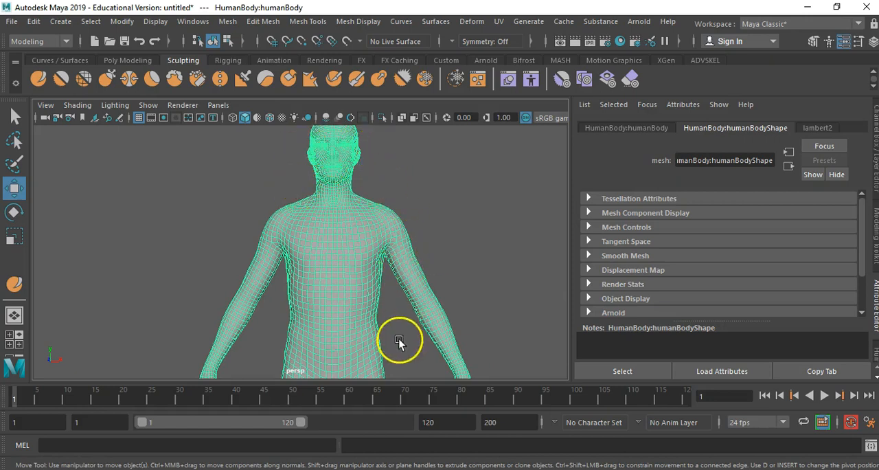
alt+middle_drag(401, 340, 384, 245)
scroll(432, 273, down, 5)
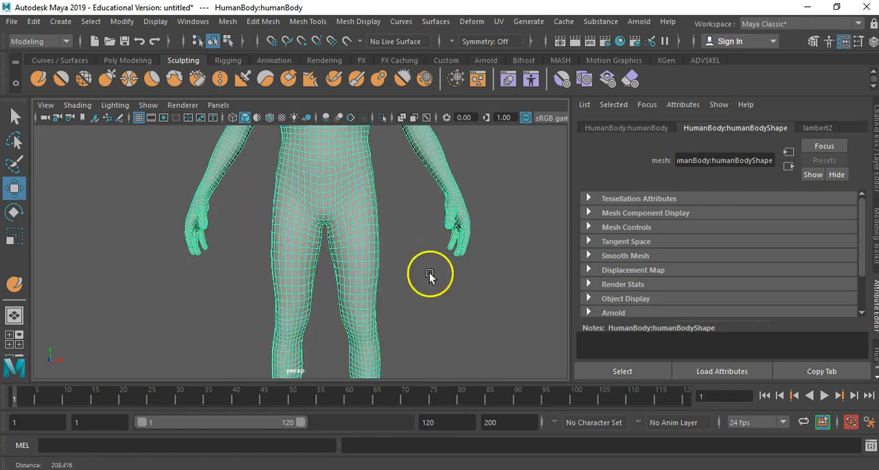
alt+middle_drag(337, 229, 373, 334)
alt+right_drag(353, 300, 473, 302)
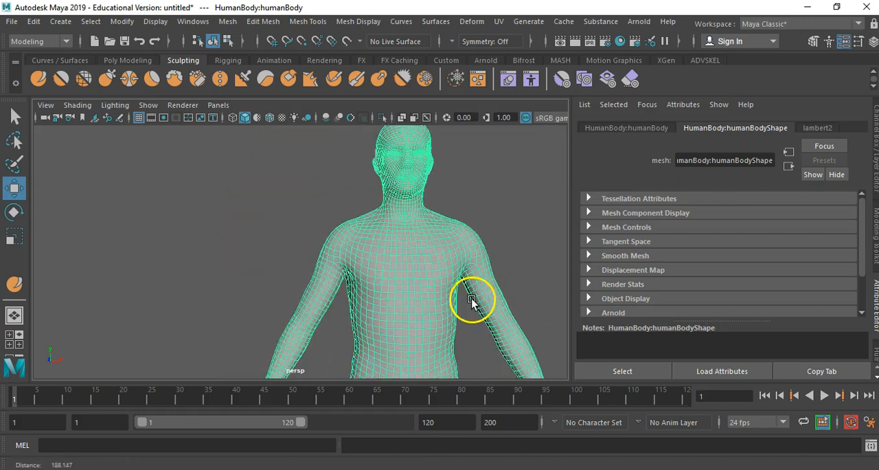
alt+middle_drag(471, 302, 400, 308)
right_click(369, 269)
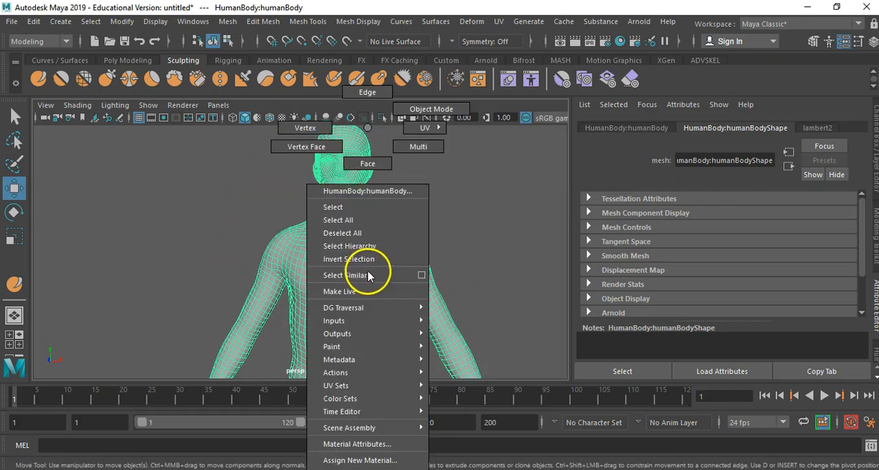
click(383, 163)
- Select all faces of the head down to the neck in the front view and delete them
alt+middle_drag(377, 193, 390, 203)
alt+drag(348, 182, 373, 196)
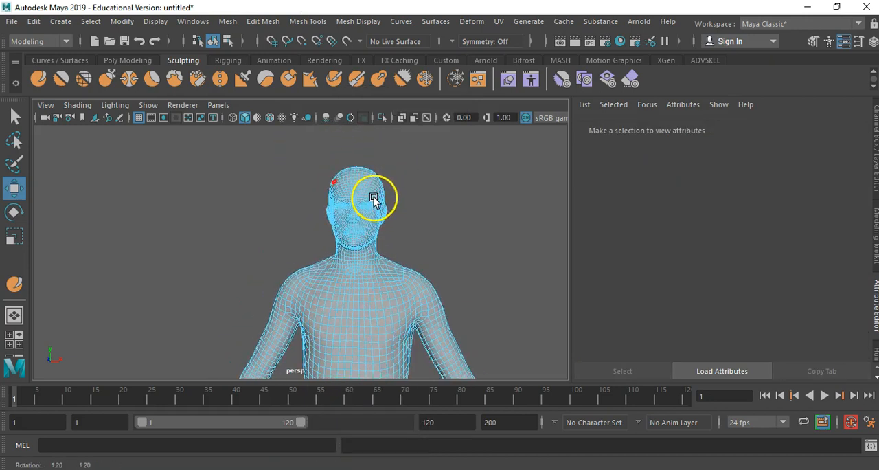
key(space)
key(space)
scroll(305, 245, down, 12)
alt+middle_drag(310, 237, 330, 395)
alt+right_drag(318, 296, 694, 293)
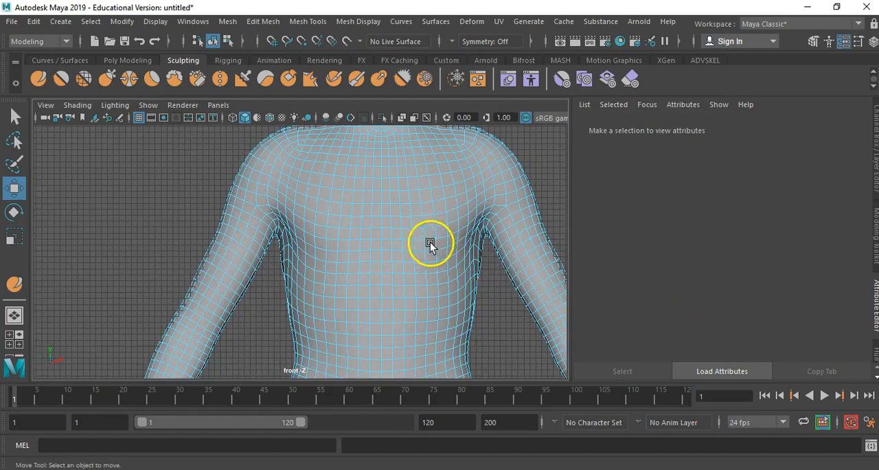
alt+middle_drag(434, 245, 379, 368)
alt+right_drag(412, 303, 311, 277)
alt+middle_drag(310, 276, 338, 322)
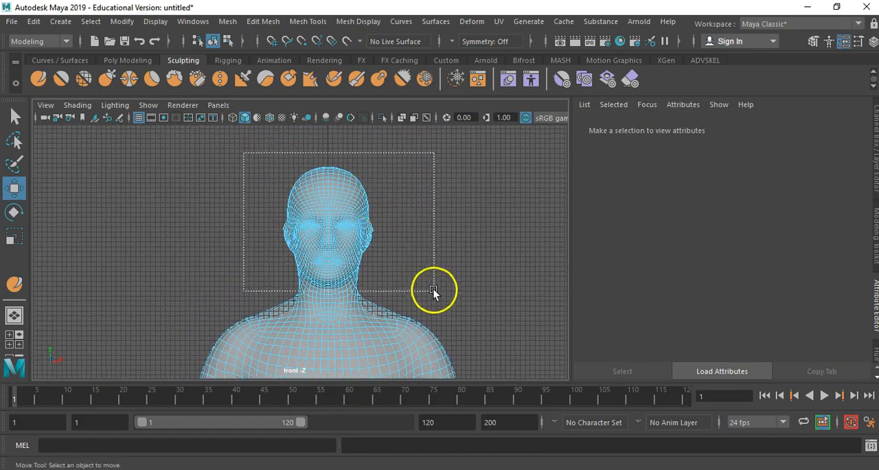
mouse_move(434, 297)
mouse_down()
mouse_move(392, 300)
mouse_move(421, 304)
mouse_up()
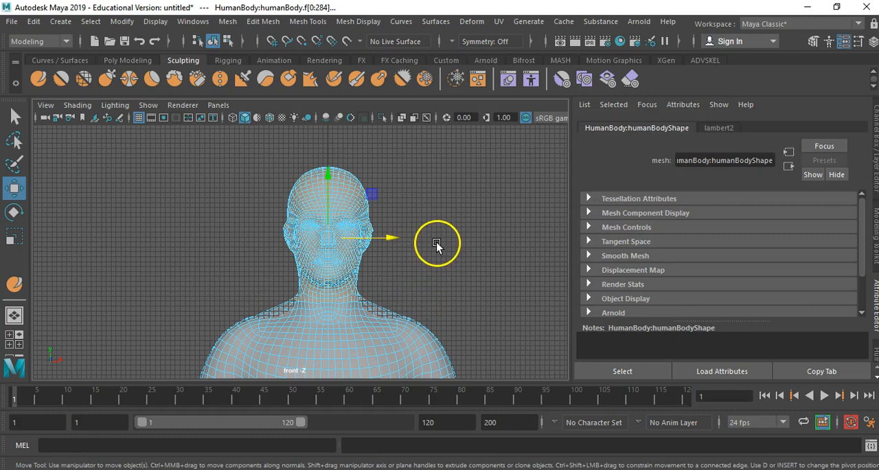
key(space)
key(space)
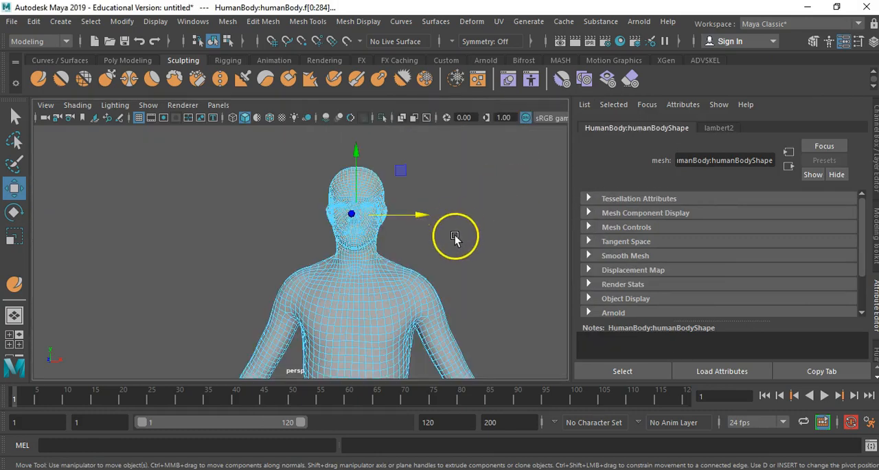
alt+drag(459, 234, 340, 245)
alt+middle_drag(292, 251, 345, 217)
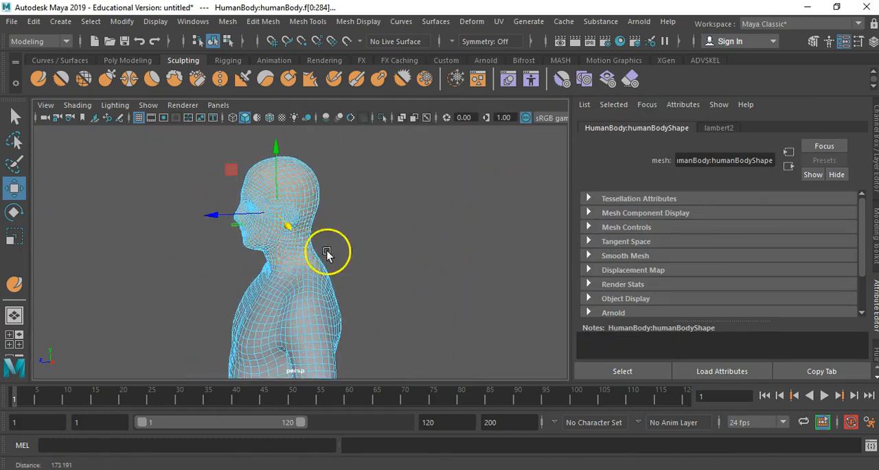
alt+right_drag(300, 251, 447, 261)
alt+drag(312, 271, 397, 263)
alt+middle_drag(410, 281, 322, 263)
alt+drag(322, 263, 188, 255)
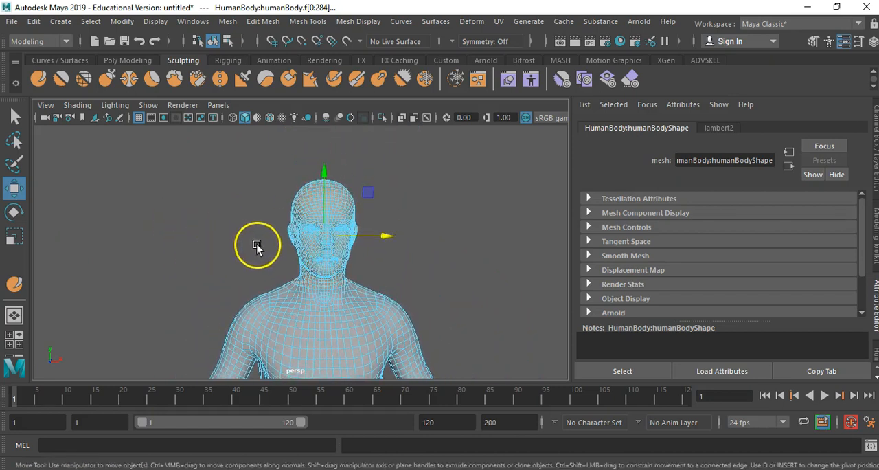
key(Delete)
- Try deleting the ring of faces around the body's left upper arm, just below the armpit
alt+right_drag(275, 281, 520, 215)
alt+middle_drag(354, 160, 336, 232)
alt+right_drag(336, 231, 359, 209)
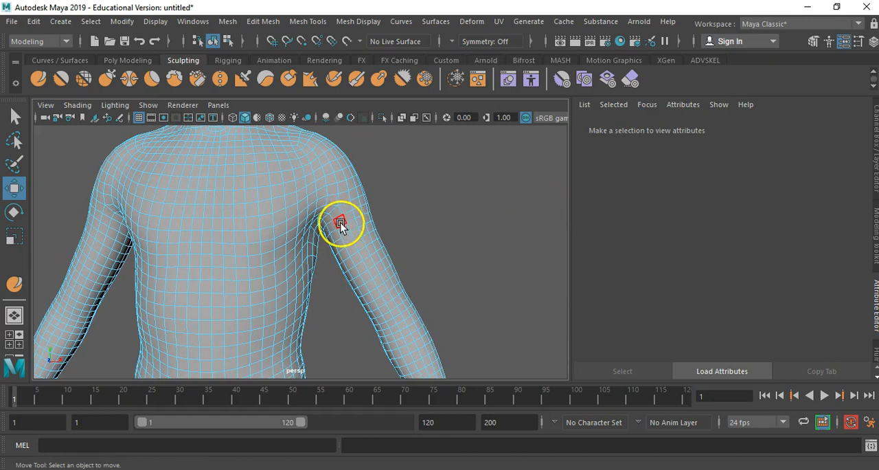
click(340, 223)
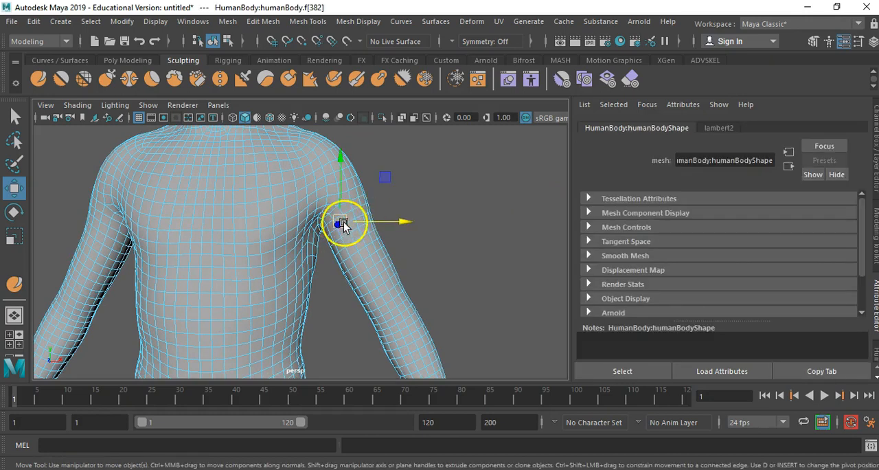
scroll(347, 222, up, 5)
alt+drag(385, 221, 377, 183)
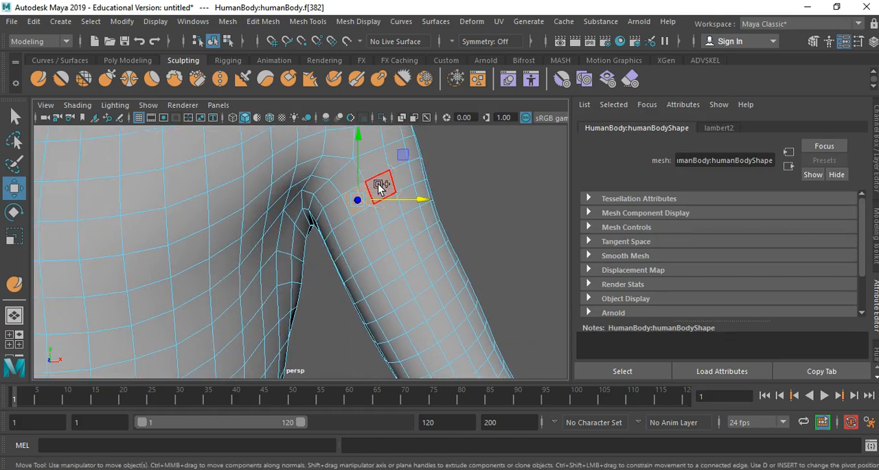
double_click(378, 184)
click(391, 183)
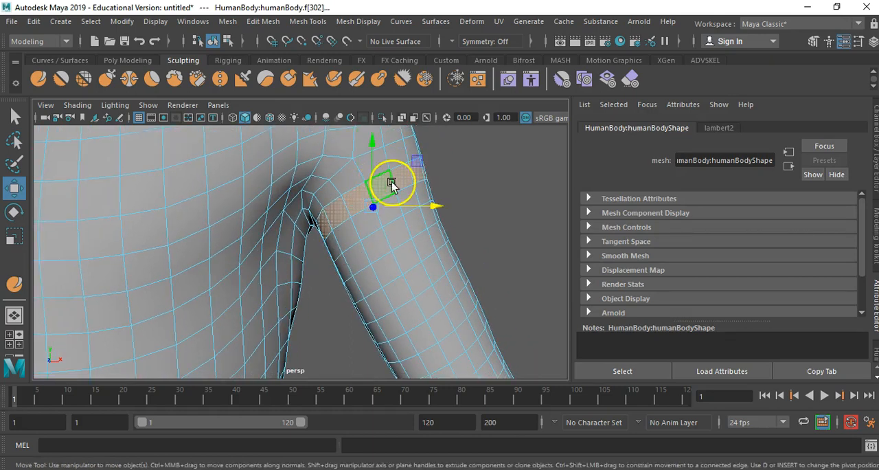
key(Delete)
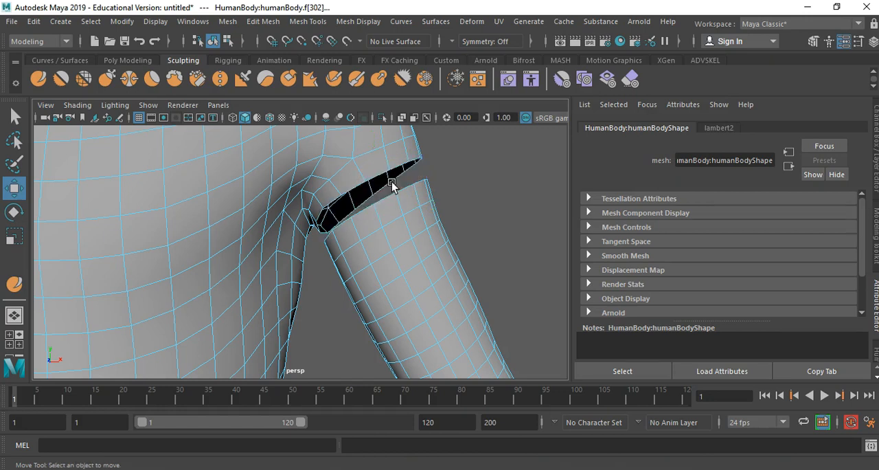
alt+right_drag(420, 196, 419, 235)
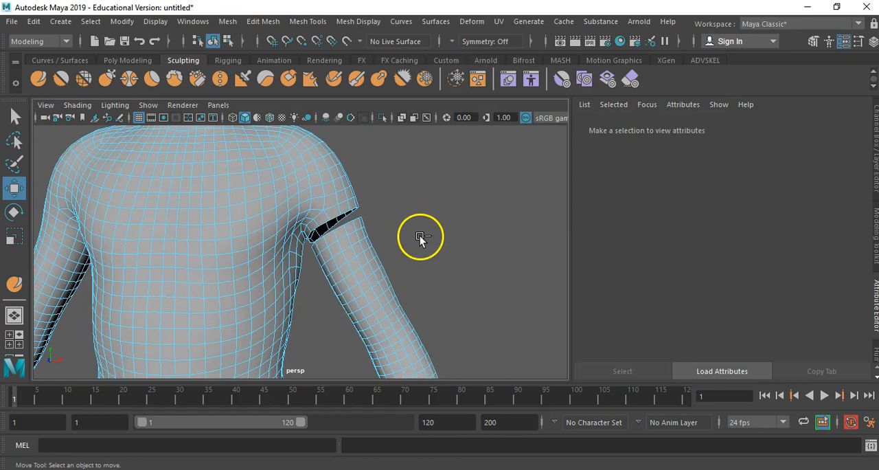
- Undo the deletion of the upper-arm face ring and the face selections made for it
key(ctrl+z)
key(ctrl+z)
key(ctrl+z)
key(ctrl+z)
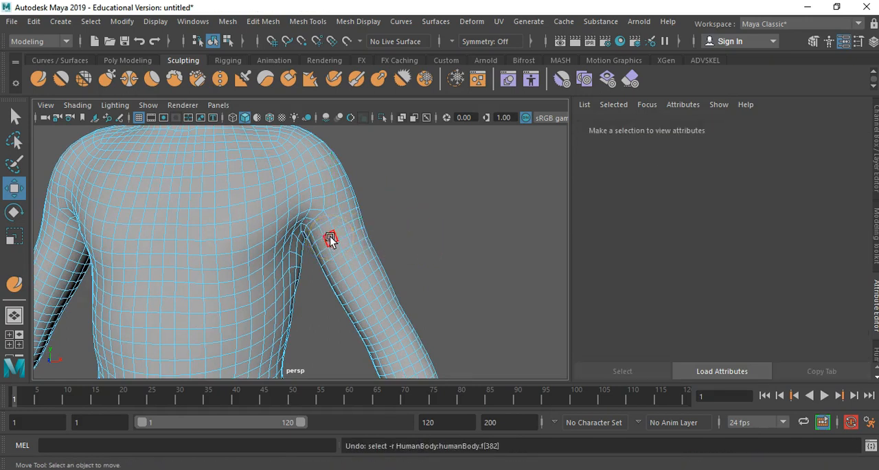
- Delete a ring of faces slightly lower on the body's left upper arm to separate the arm from the shoulder
click(330, 236)
alt+right_drag(330, 236, 403, 197)
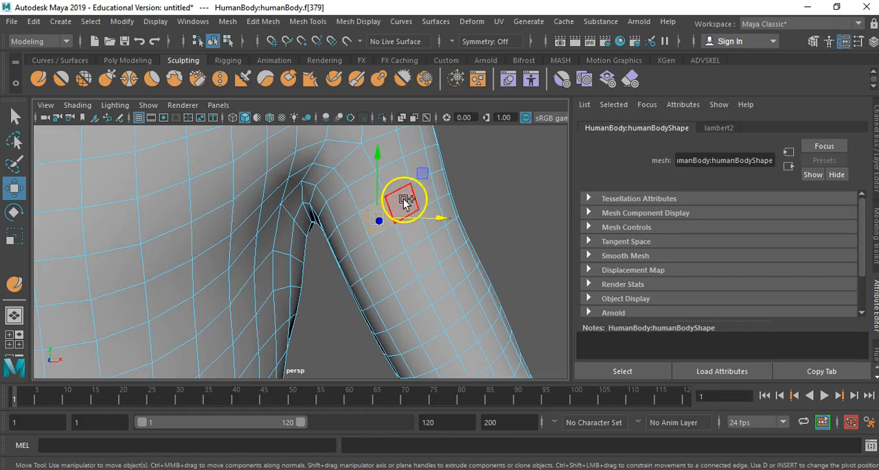
shift+double_click(403, 199)
key(Delete)
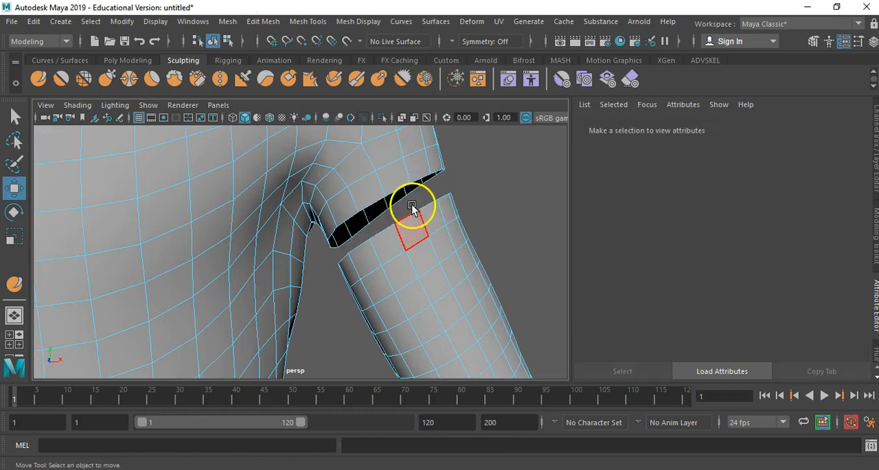
alt+drag(410, 240, 312, 208)
alt+right_drag(311, 208, 161, 203)
alt+middle_drag(264, 238, 272, 195)
alt+right_drag(395, 266, 326, 259)
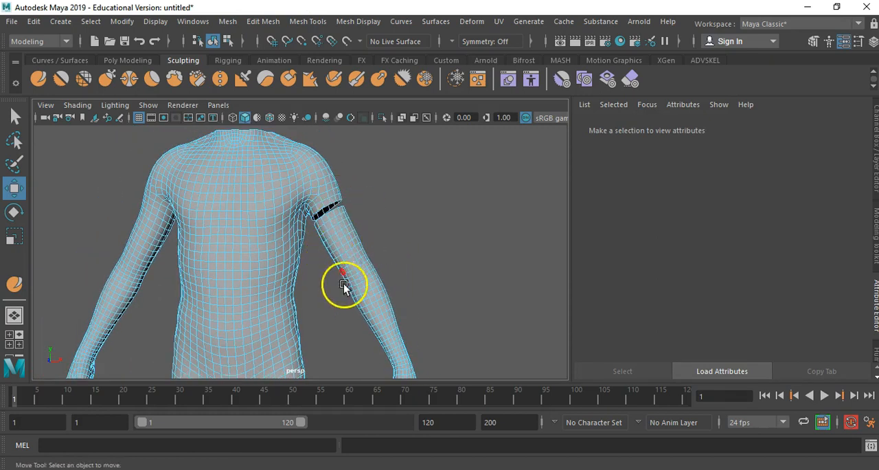
- Select all faces of the cut-off arm on the body's left side, detach them and separate them from the body mesh
right_click(358, 268)
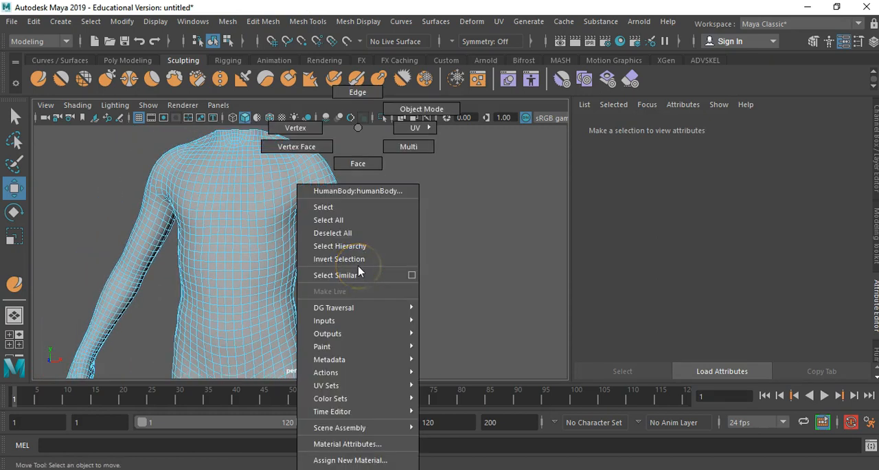
click(358, 165)
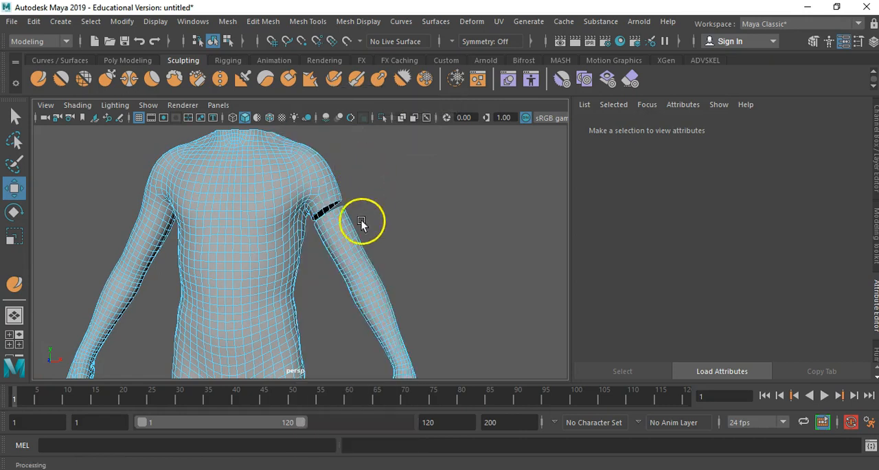
scroll(340, 237, up, 5)
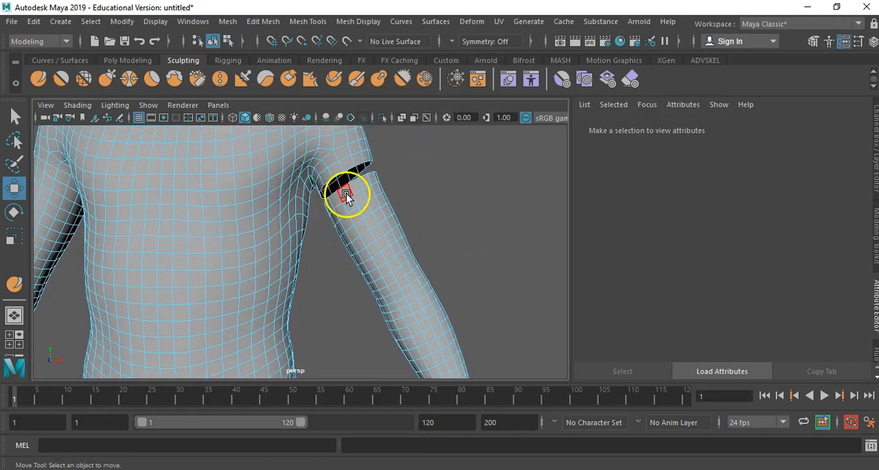
click(346, 195)
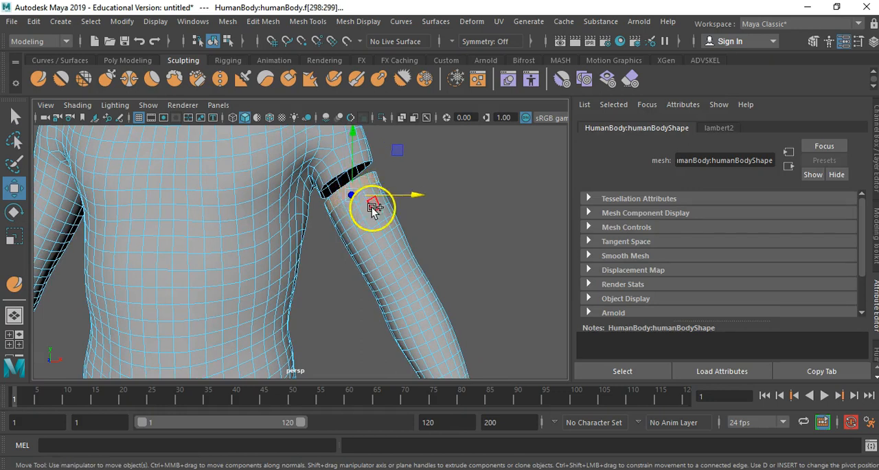
double_click(368, 213)
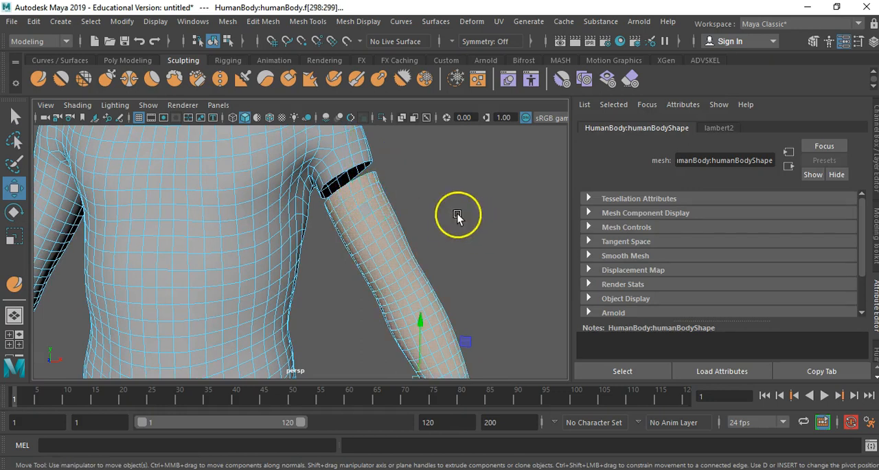
click(227, 22)
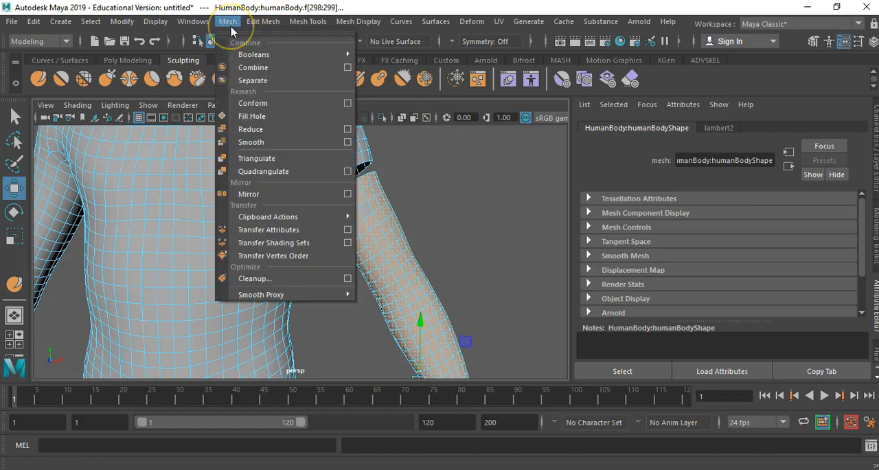
click(258, 15)
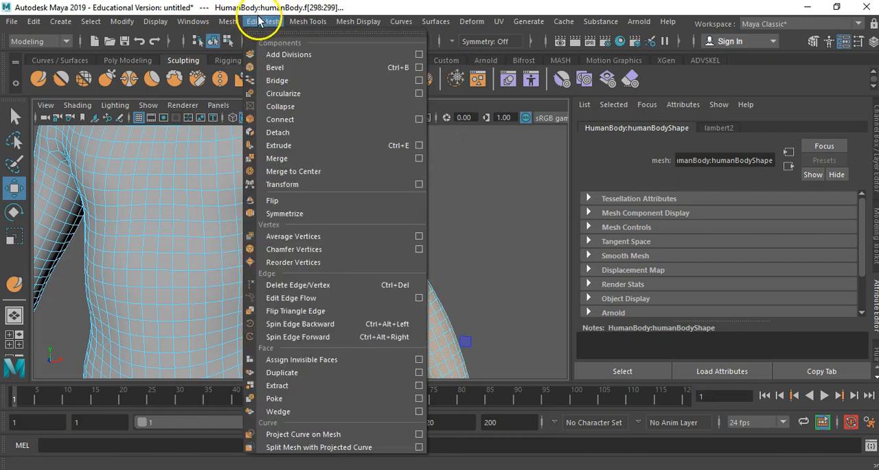
click(278, 131)
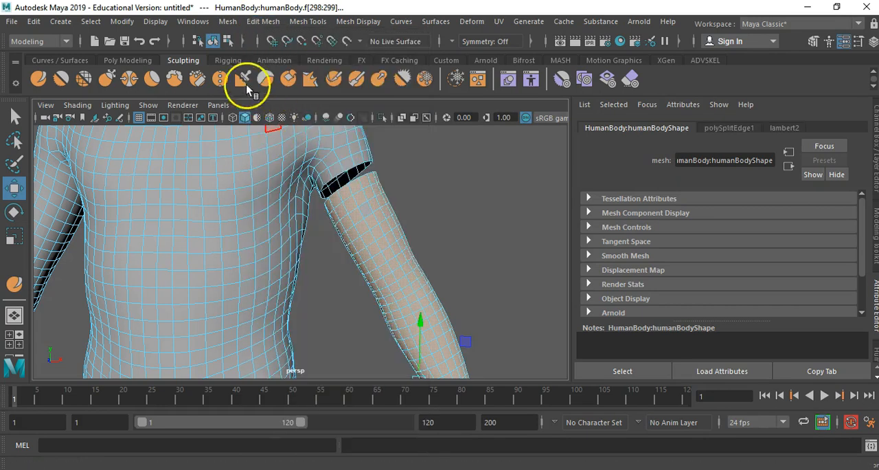
click(228, 21)
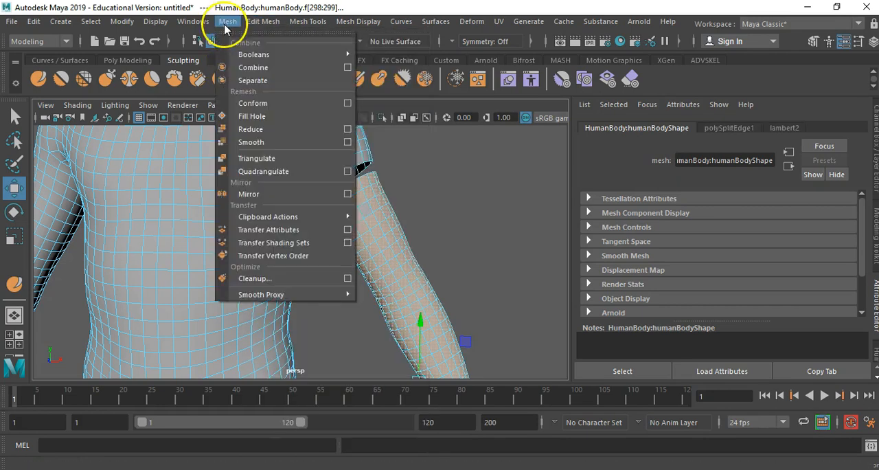
click(261, 82)
- Delete the separated arm on the body's left side
click(430, 251)
click(387, 252)
key(Delete)
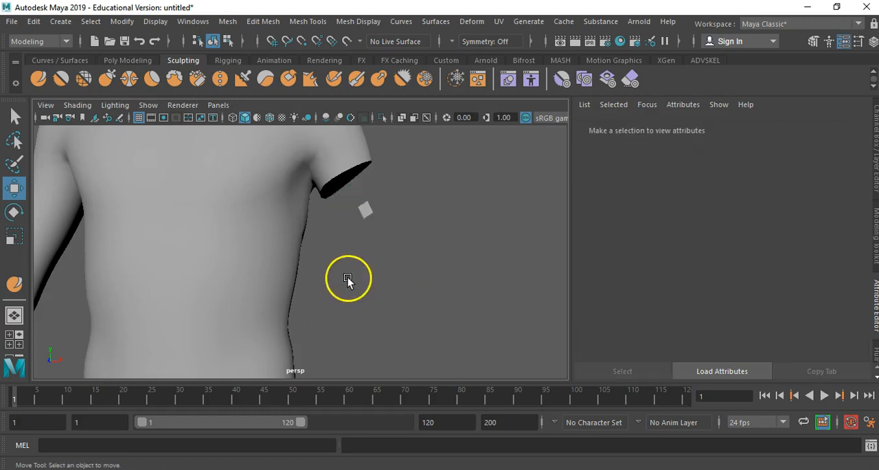
- Detach the single leftover arm face floating below the cut sleeve, separate it from the body and delete it
alt+right_drag(358, 302, 211, 288)
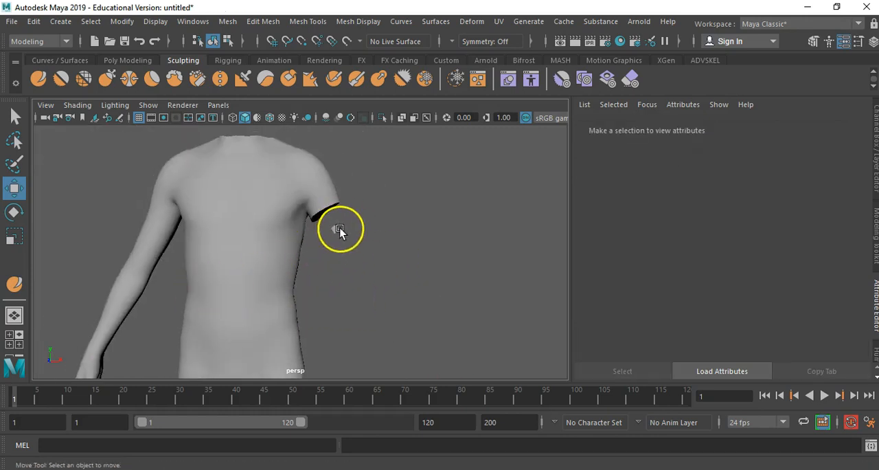
click(340, 229)
alt+right_drag(333, 238, 573, 232)
right_drag(381, 200, 380, 164)
click(377, 195)
click(265, 22)
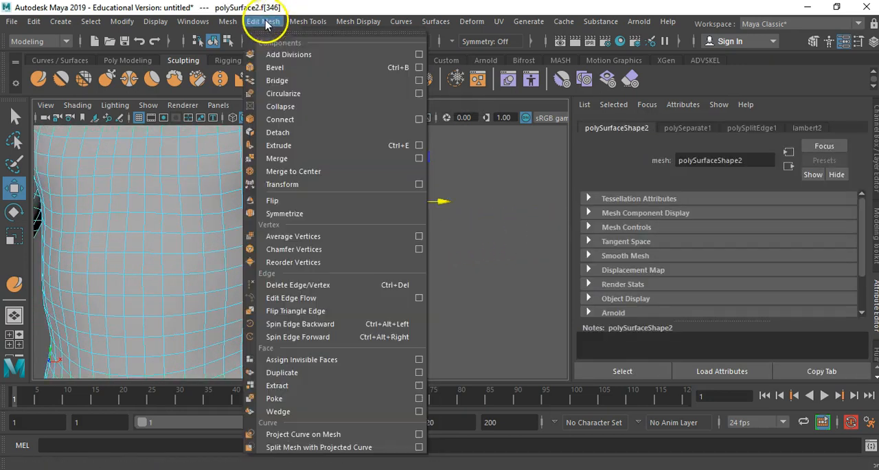
click(288, 132)
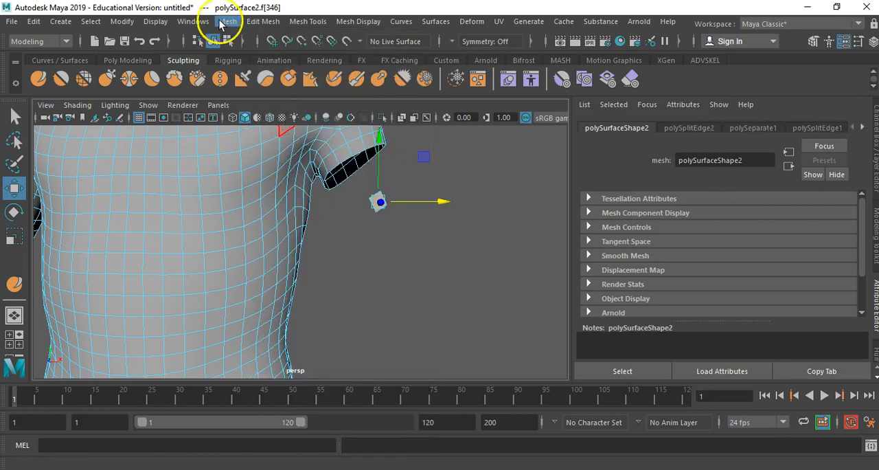
click(226, 22)
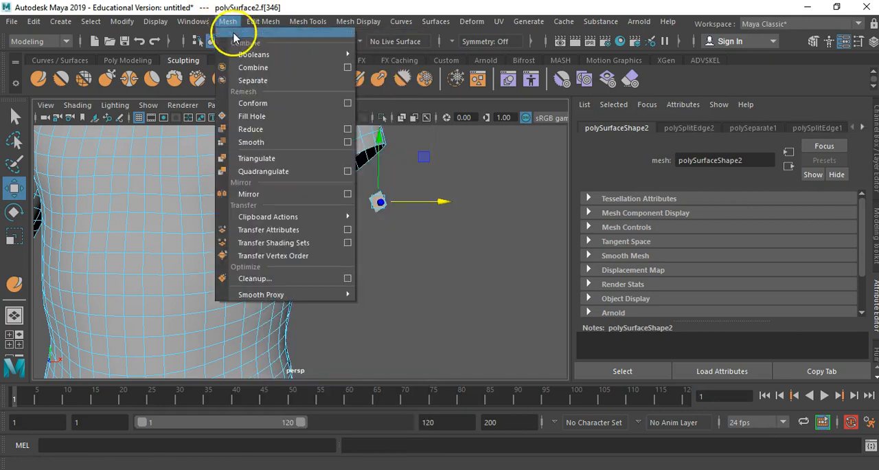
click(377, 201)
key(Delete)
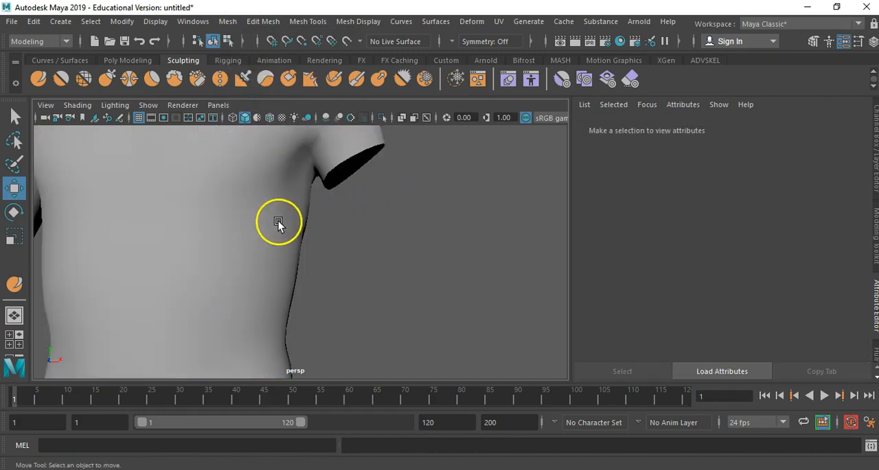
- Delete a ring of faces around the body's right upper arm, just below the armpit, matching the other sleeve
alt+middle_drag(278, 221, 444, 215)
alt+right_drag(443, 216, 211, 186)
alt+drag(210, 185, 227, 186)
click(228, 187)
alt+right_drag(228, 187, 261, 127)
right_drag(261, 127, 252, 165)
alt+middle_drag(245, 223, 195, 200)
click(203, 201)
shift+double_click(219, 208)
key(Delete)
- Separate the cut-off arm on the body's right side into its own object and delete it
click(200, 207)
shift+click(187, 235)
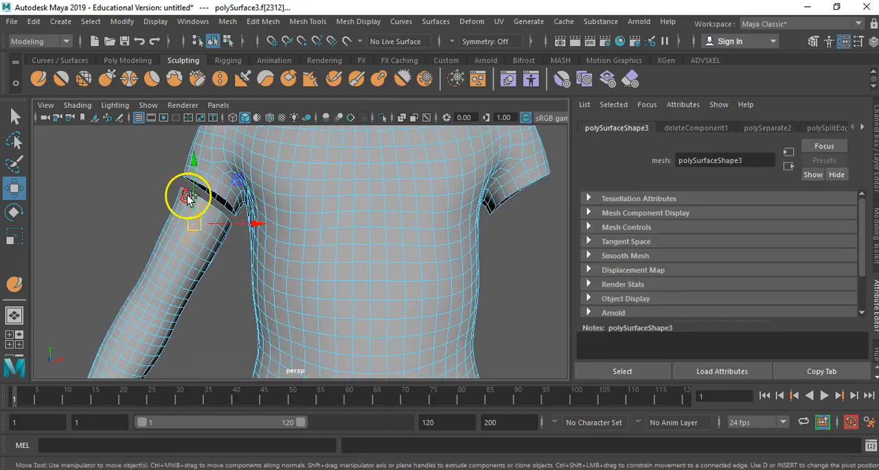
click(228, 21)
click(251, 77)
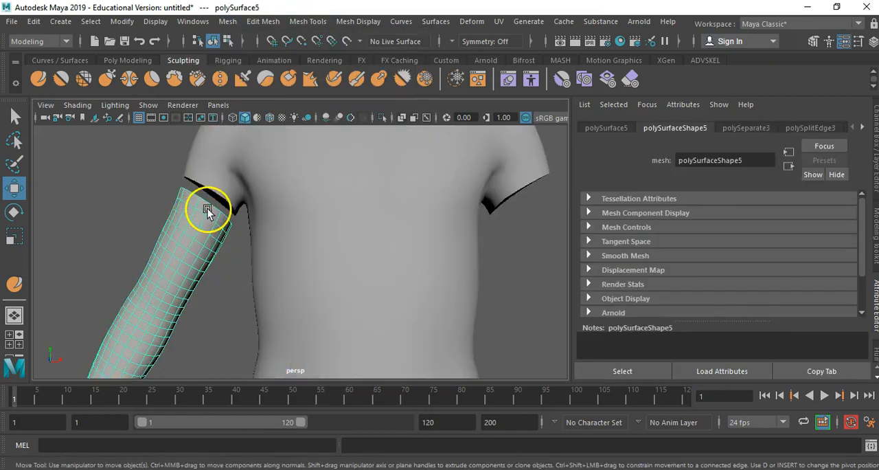
key(Delete)
- Select all faces from the hips down to the feet and delete them
scroll(237, 296, down, 5)
alt+middle_drag(366, 371, 379, 237)
scroll(371, 237, down, 2)
right_drag(354, 223, 354, 236)
drag(242, 197, 425, 387)
key(Delete)
- Delete a ring of faces around the hips above the jagged lower edge and select the strip left below it
scroll(325, 275, up, 6)
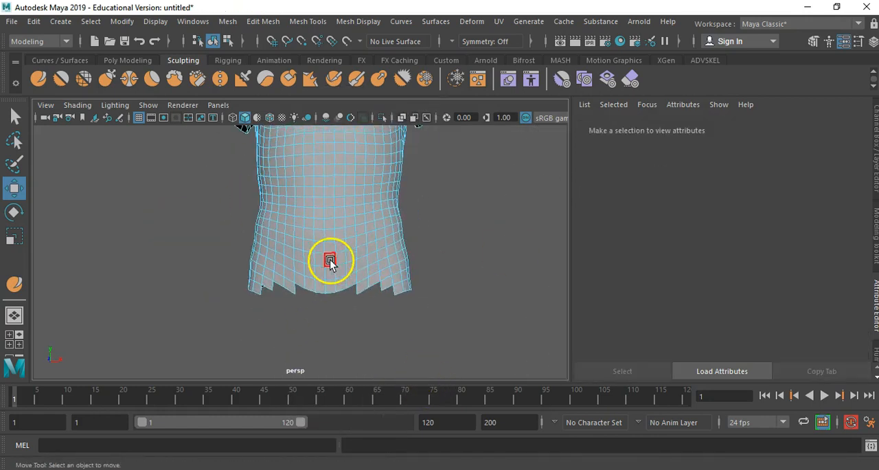
click(378, 280)
scroll(382, 312, up, 2)
double_click(381, 313)
- Separate the jagged hip strip from the torso and delete it
click(228, 21)
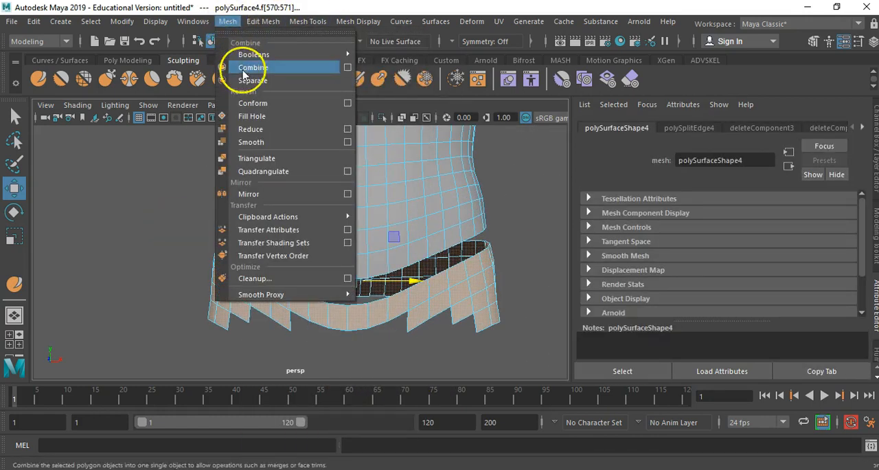
click(245, 82)
click(440, 289)
key(Delete)
- Switch the shirt-shaped torso to vertex editing to work on its neck opening
alt+right_drag(397, 280, 265, 208)
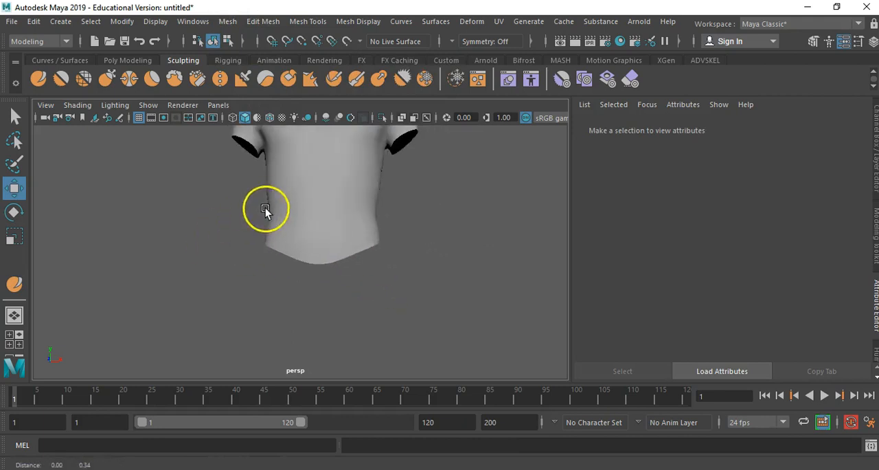
alt+middle_drag(265, 208, 253, 294)
alt+drag(350, 272, 364, 328)
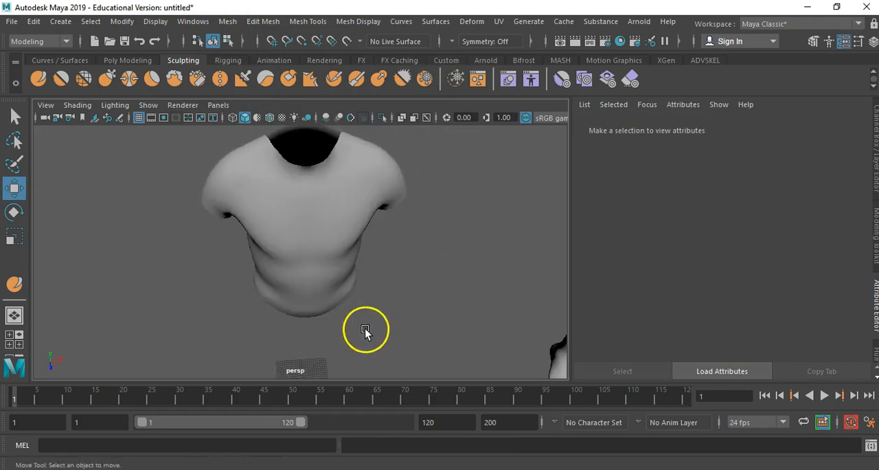
alt+drag(271, 228, 383, 250)
click(349, 259)
right_drag(331, 184, 233, 132)
alt+drag(345, 249, 346, 253)
alt+right_drag(336, 272, 446, 259)
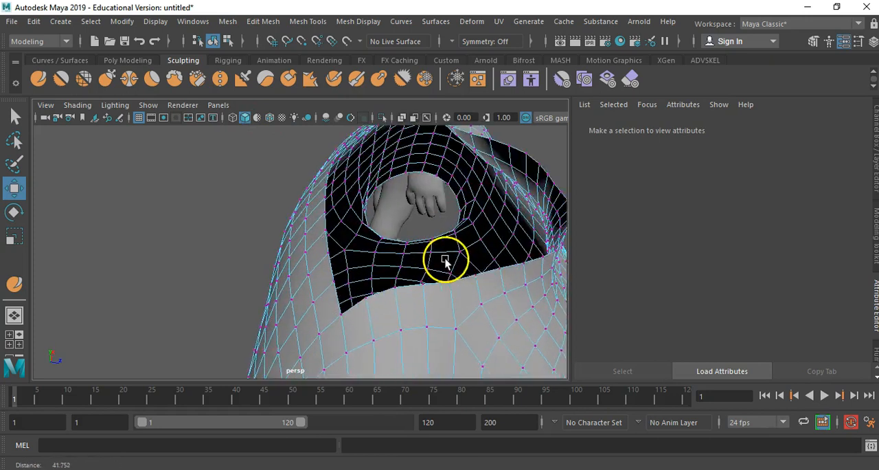
alt+middle_drag(446, 259, 450, 211)
- Try moving the sharp corner vertex of the neck opening at the shoulder
click(348, 267)
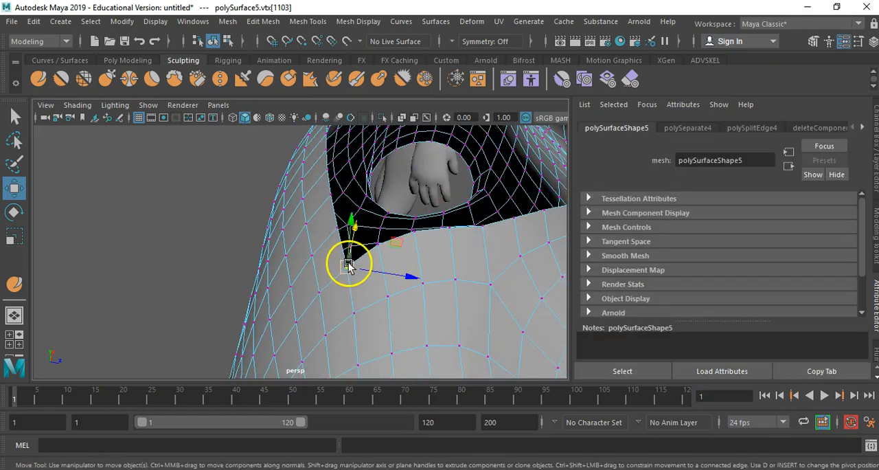
drag(349, 267, 355, 236)
alt+drag(377, 272, 287, 259)
key(ctrl+z)
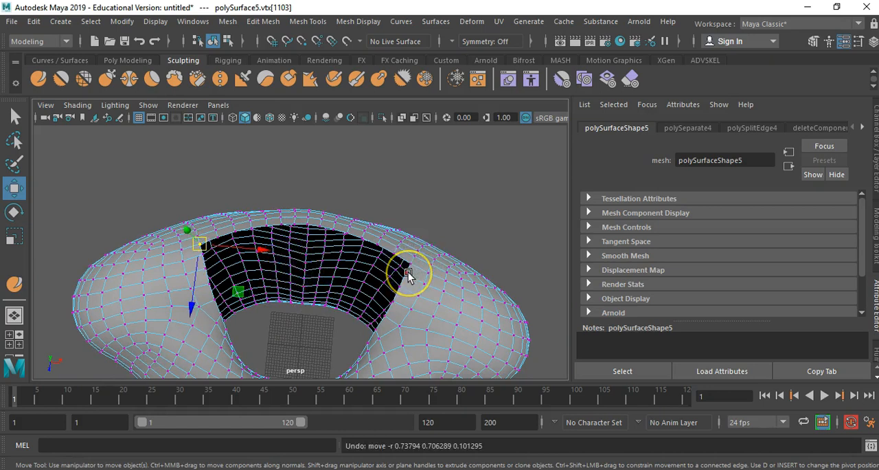
- Select the two rear corner vertices of the neck opening and scale them inward together
alt+drag(332, 283, 427, 248)
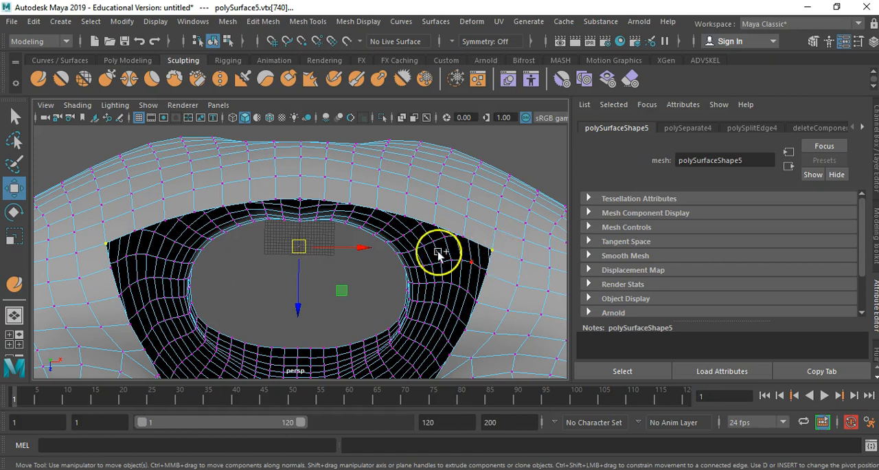
key(r)
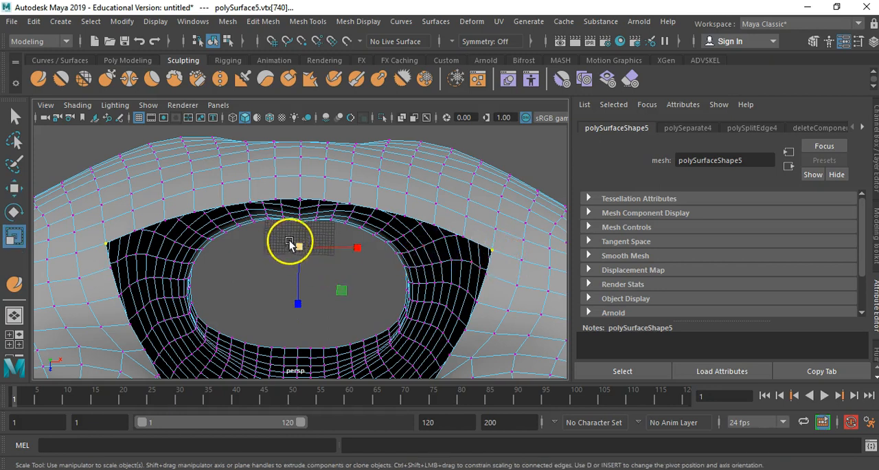
drag(294, 247, 277, 249)
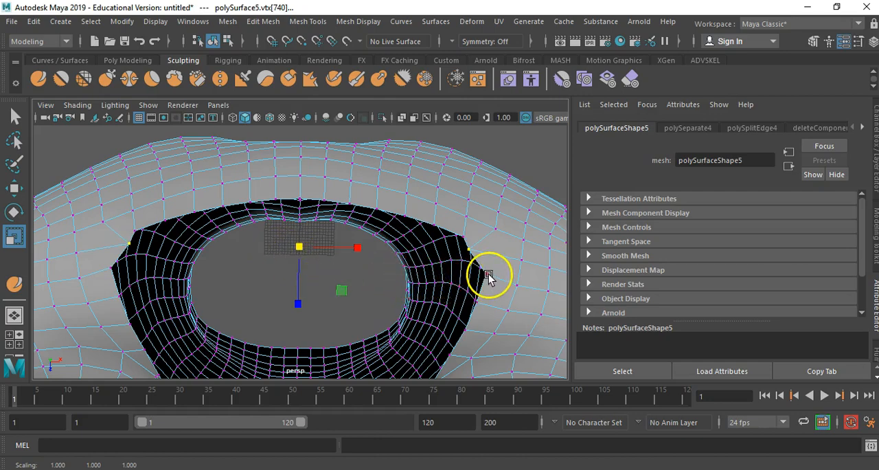
- Scale the next pairs of opposite vertices along the sides of the neck opening to even out its curve
click(486, 275)
shift+click(112, 269)
click(476, 302)
drag(298, 272, 285, 299)
shift+click(121, 296)
alt+right_drag(300, 295, 265, 278)
alt+drag(265, 278, 275, 252)
- Adjust individual vertices along the neck opening near the shoulder with the Move tool
key(w)
click(257, 263)
click(191, 308)
click(276, 250)
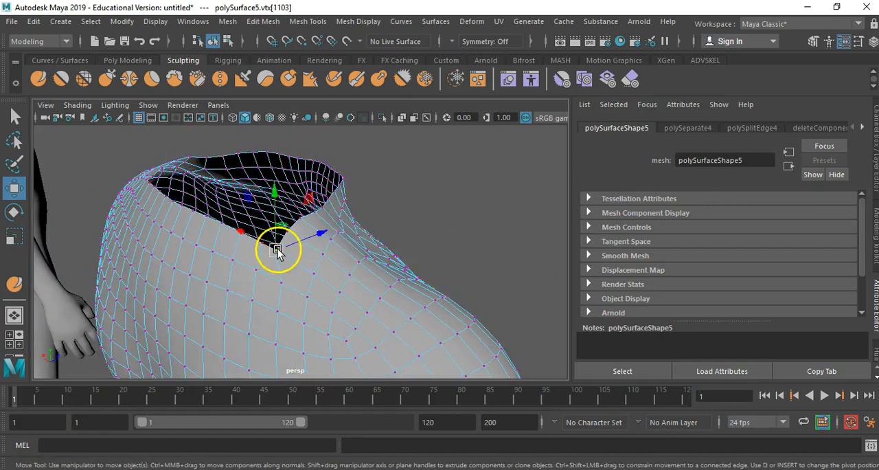
- Move the intact body copy along X onto the shirt, to an X position of about 0.11
scroll(278, 249, down, 5)
right_drag(231, 202, 285, 110)
alt+middle_drag(405, 264, 365, 231)
alt+right_drag(366, 231, 203, 260)
alt+drag(343, 263, 332, 262)
click(385, 216)
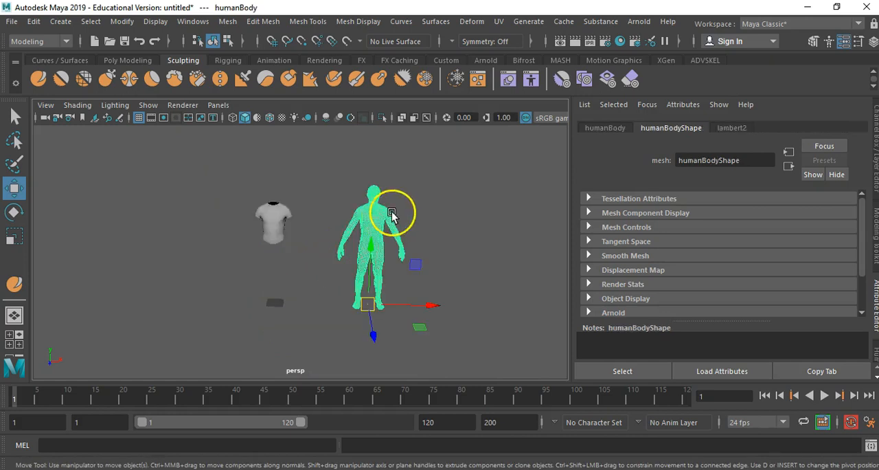
drag(438, 306, 345, 301)
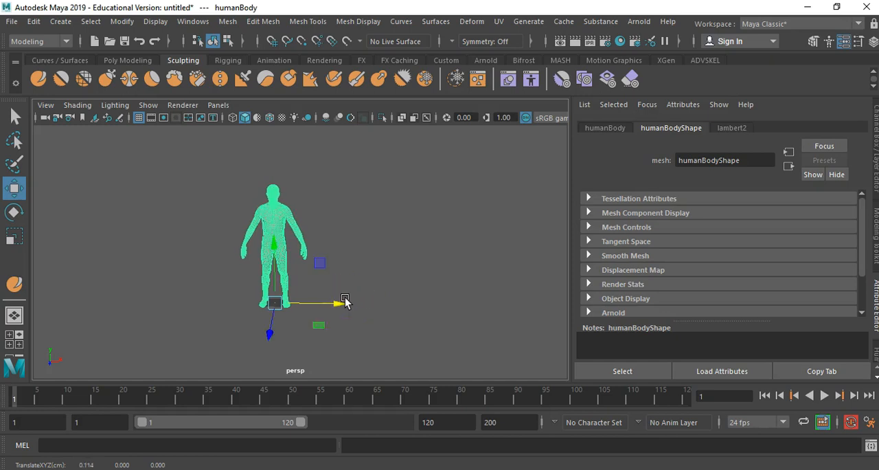
- Edit the intact body's pivot, raising it from the feet to the torso at about 120.3 cm in Y
key(f)
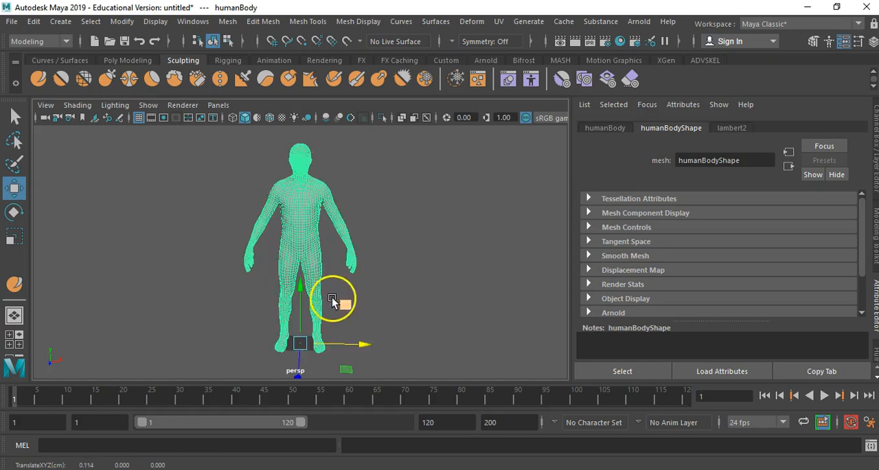
alt+right_drag(332, 298, 570, 273)
alt+drag(429, 272, 351, 273)
alt+middle_drag(350, 273, 322, 356)
alt+drag(322, 354, 371, 267)
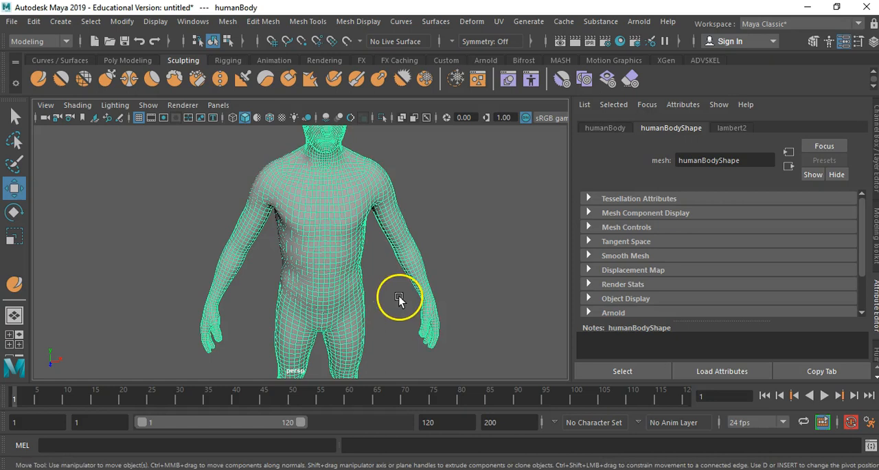
alt+right_drag(398, 296, 226, 252)
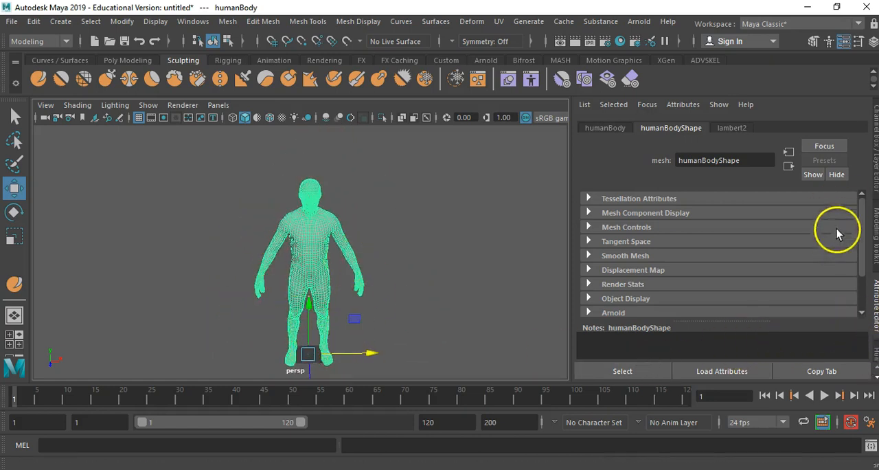
click(875, 250)
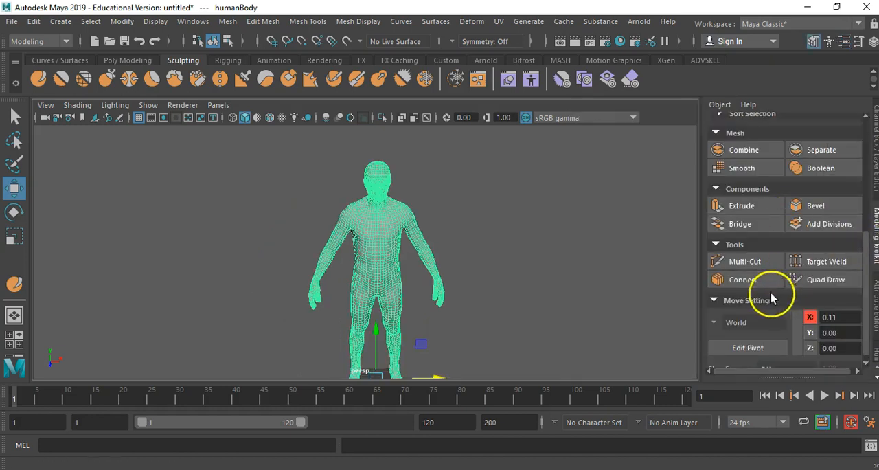
click(748, 341)
drag(372, 332, 377, 187)
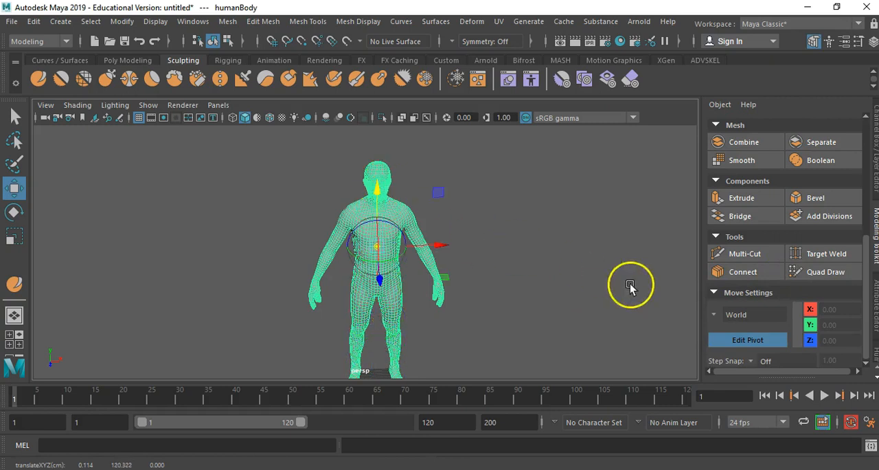
- Finish editing the intact body's pivot and move the body along X so it stands partly beside the shirt
click(752, 336)
scroll(410, 283, up, 1)
scroll(410, 283, up, 3)
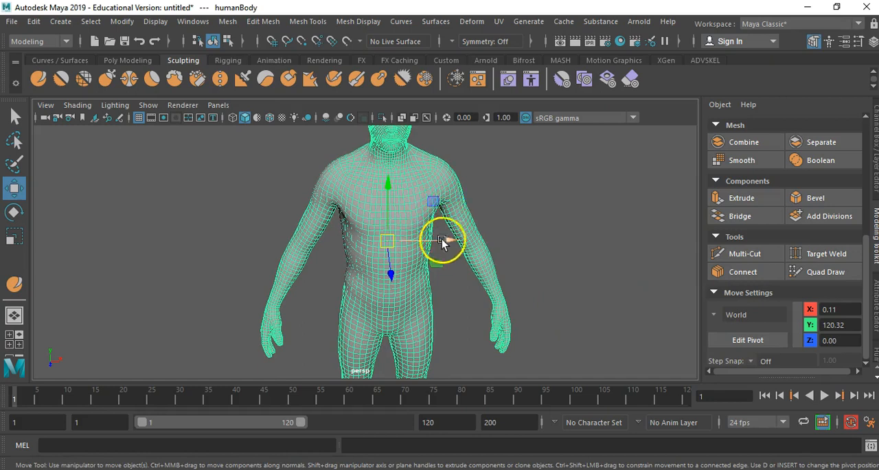
drag(441, 241, 497, 242)
click(384, 225)
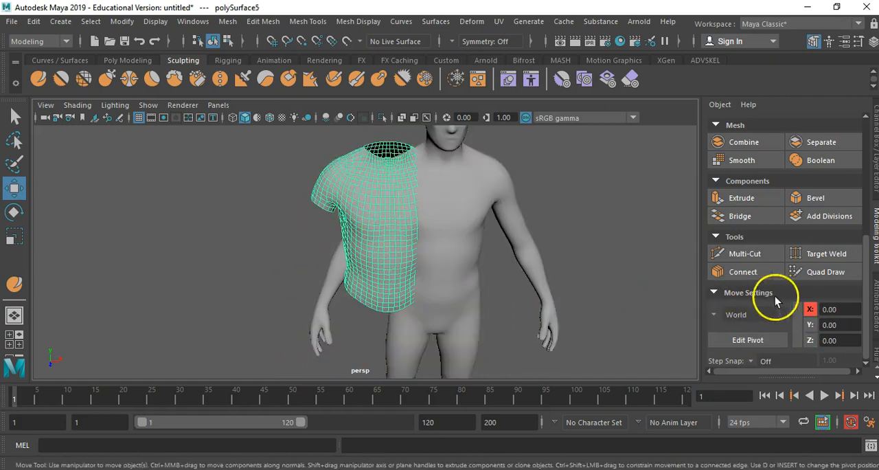
- Edit the shirt's pivot, raising it from the feet to the torso at about 125 cm in Y
click(747, 340)
scroll(478, 293, down, 5)
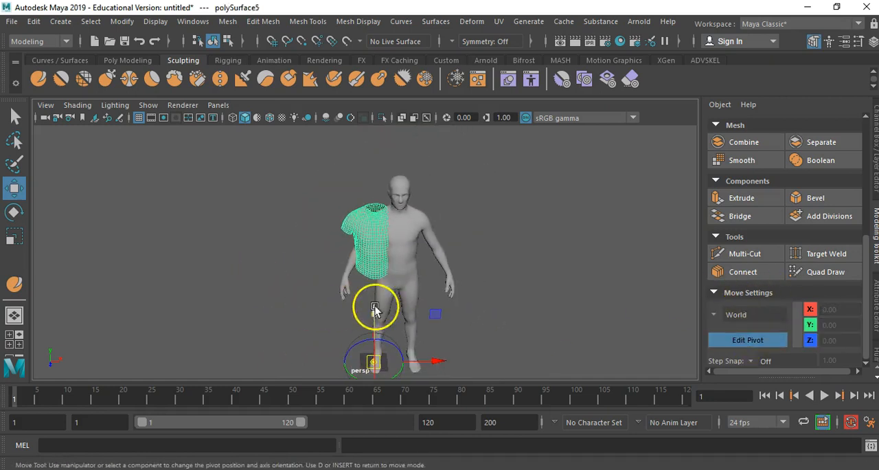
drag(381, 315, 360, 180)
click(717, 338)
- Move the intact body farther along X, away from the shirt
mouse_move(406, 261)
alt+mouse_down()
mouse_move(421, 251)
mouse_move(413, 257)
alt+mouse_up()
click(413, 256)
drag(458, 240, 486, 239)
click(385, 231)
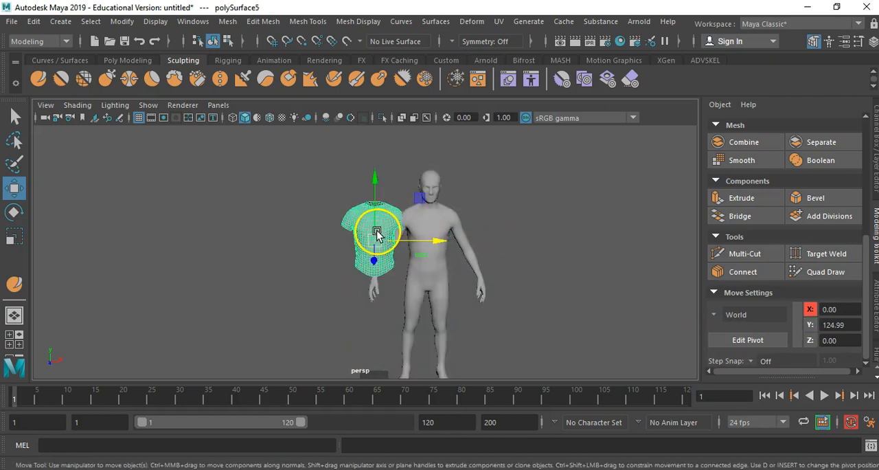
right_click(383, 231)
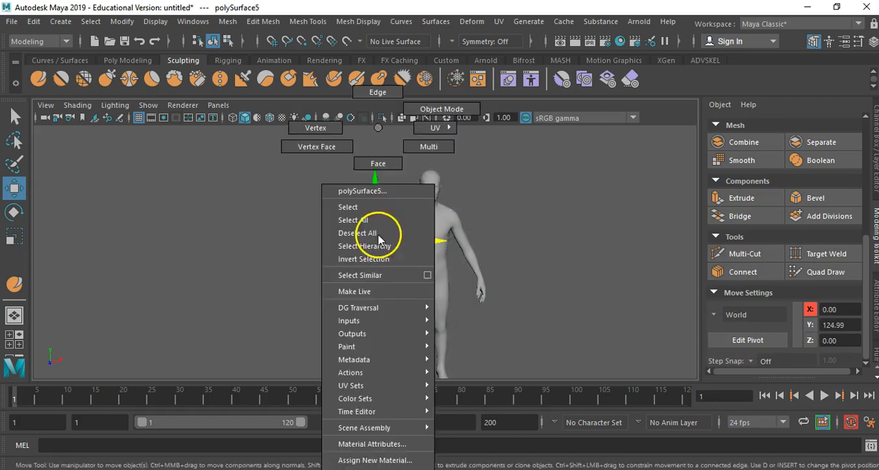
click(369, 444)
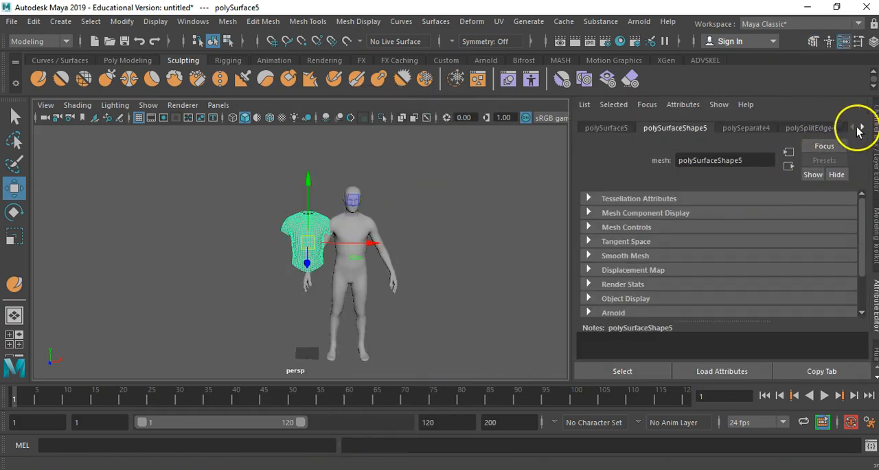
right_click(300, 230)
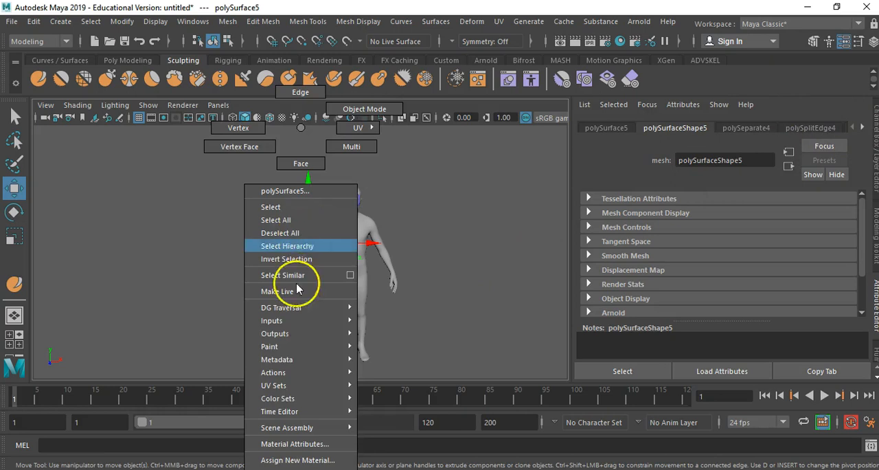
click(288, 444)
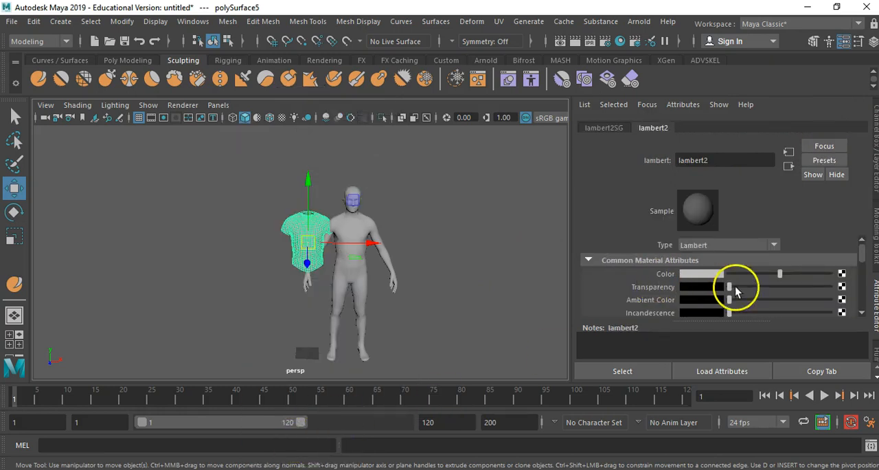
click(700, 274)
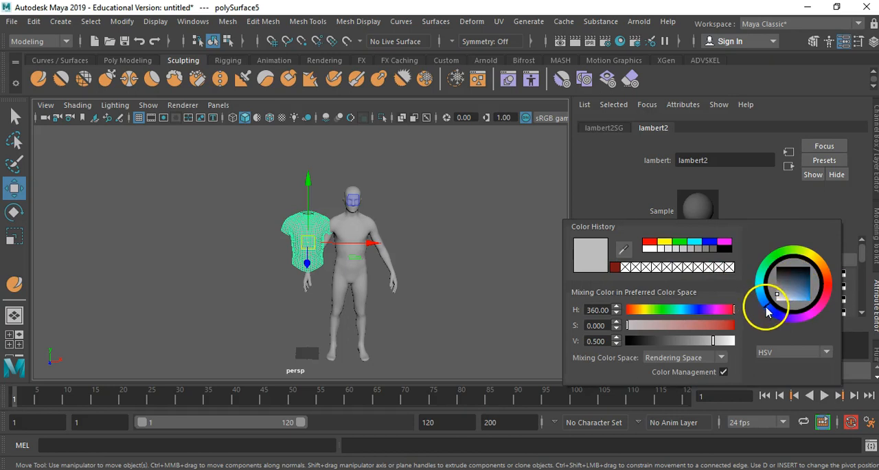
drag(794, 274, 807, 297)
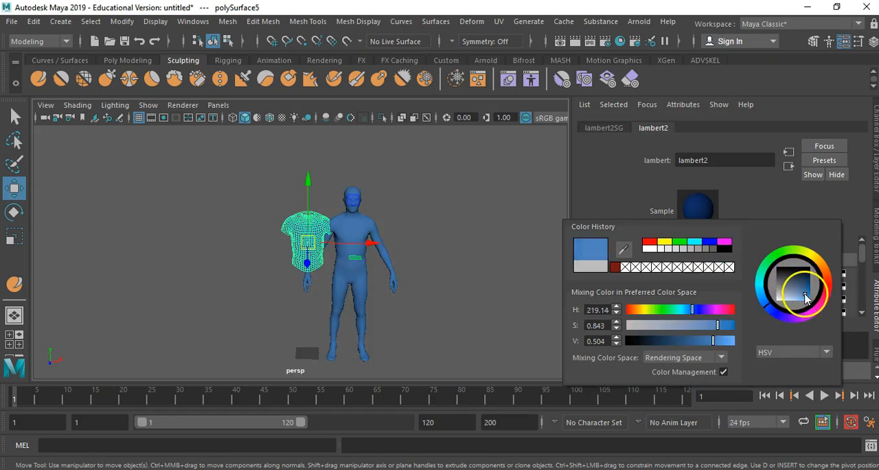
key(ctrl+z)
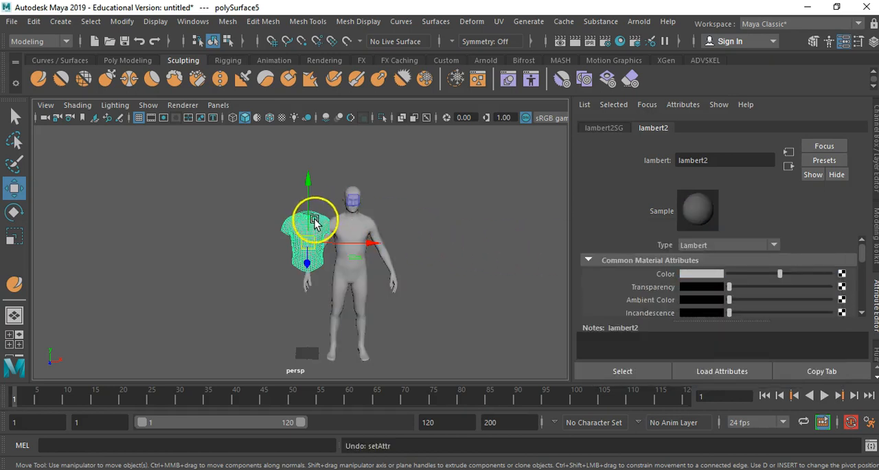
- Set the colour of the shirt's lambert2 material to blue, with hue 219.14, saturation 0.902 and value 0.504
click(296, 231)
key(f)
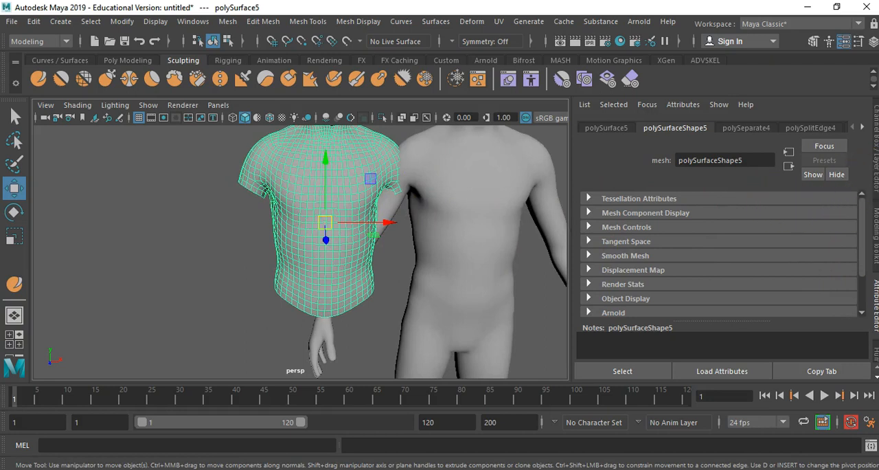
click(876, 233)
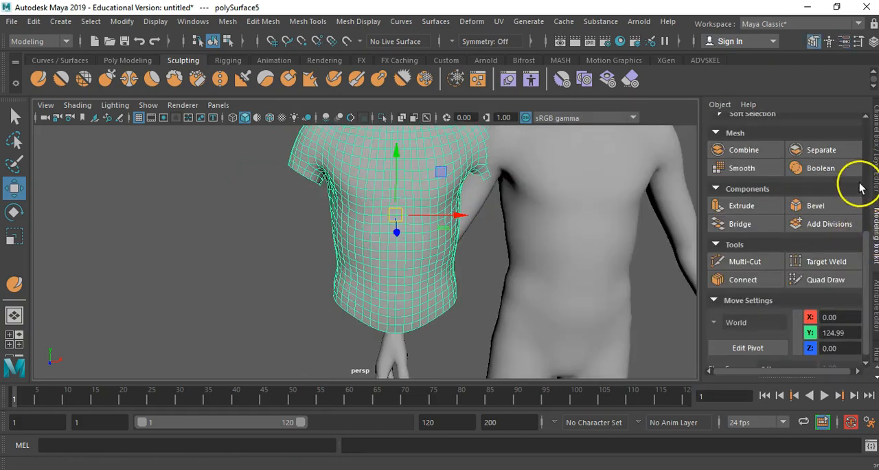
click(875, 300)
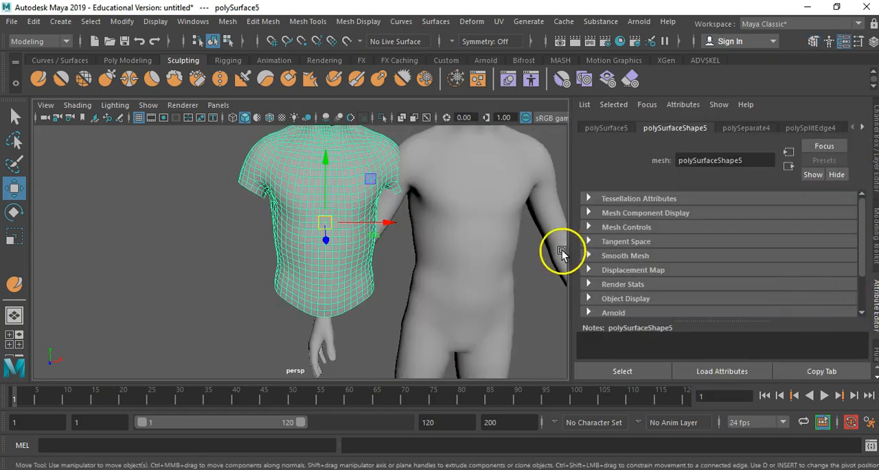
click(863, 128)
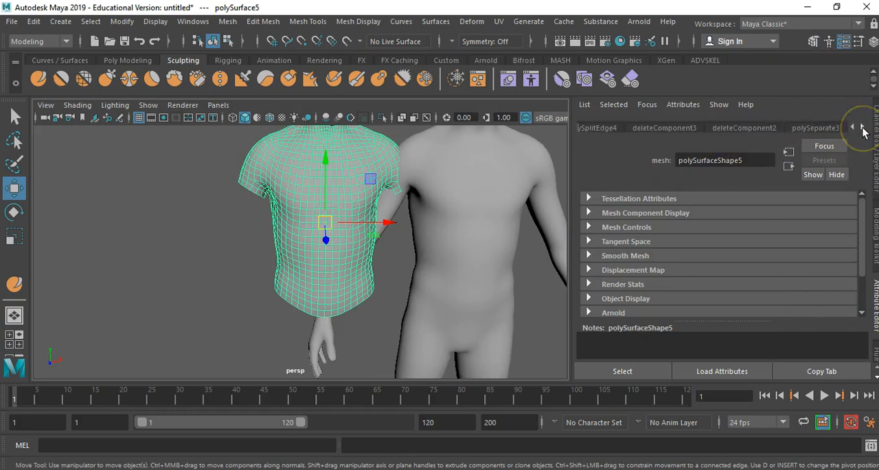
click(826, 128)
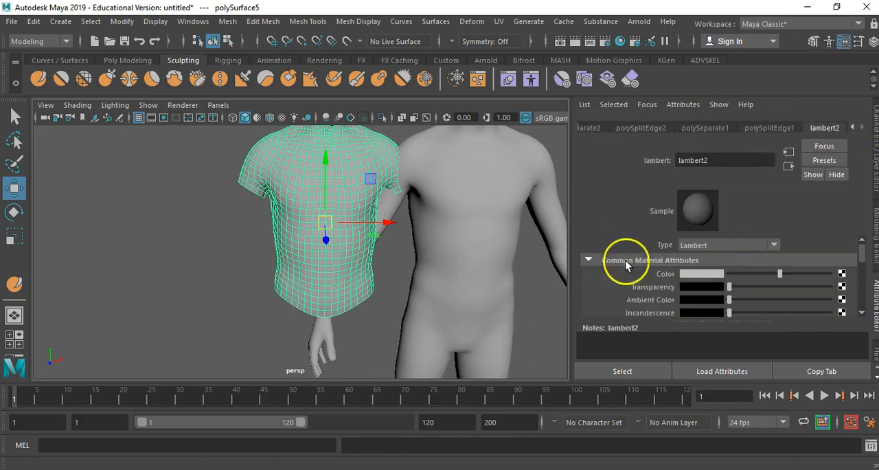
click(692, 275)
drag(779, 287, 799, 292)
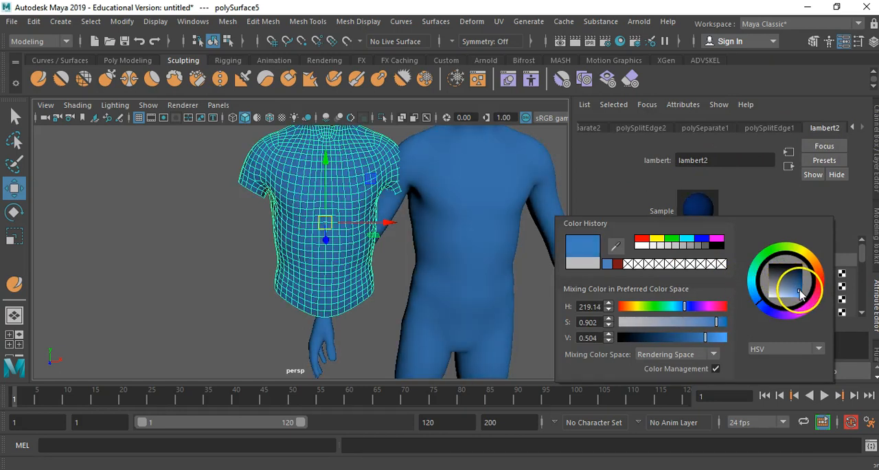
- Assign a new Lambert material to the intact body, separate from the shirt's material
click(440, 196)
right_drag(458, 201, 463, 453)
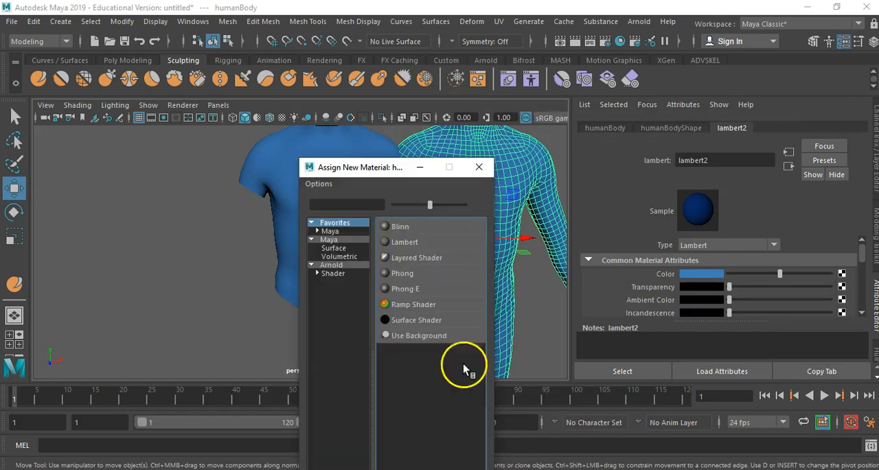
click(419, 243)
- Move the intact body back along X until it lines up inside the blue shirt
alt+right_drag(412, 255, 214, 194)
alt+middle_drag(335, 236, 335, 190)
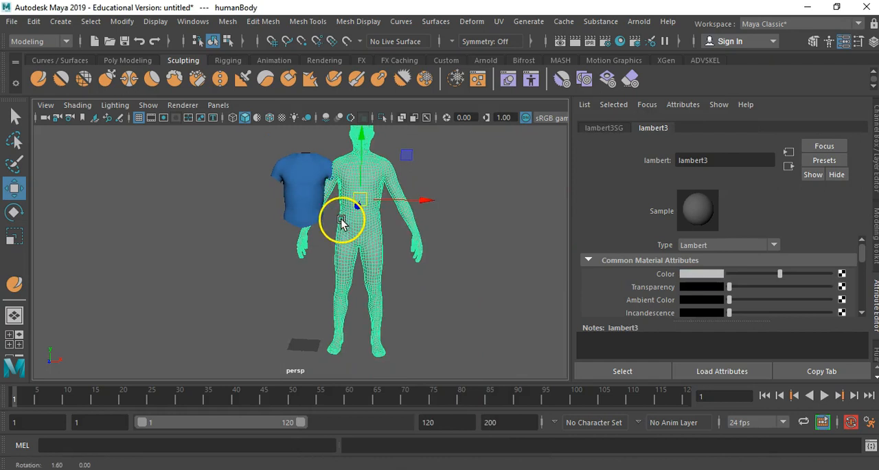
drag(429, 201, 367, 201)
alt+right_drag(356, 212, 502, 215)
alt+drag(443, 202, 410, 297)
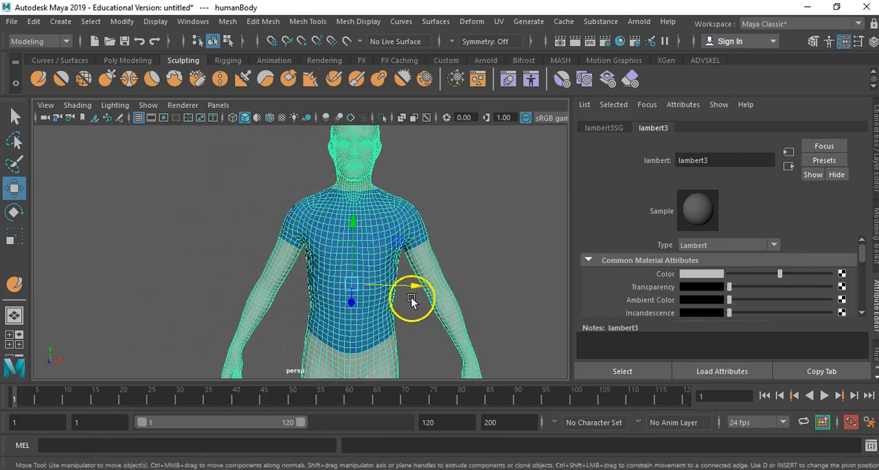
- Scale the shirt up slightly and uniformly so it sits outside the body's torso
click(384, 223)
alt+drag(383, 248, 321, 296)
key(r)
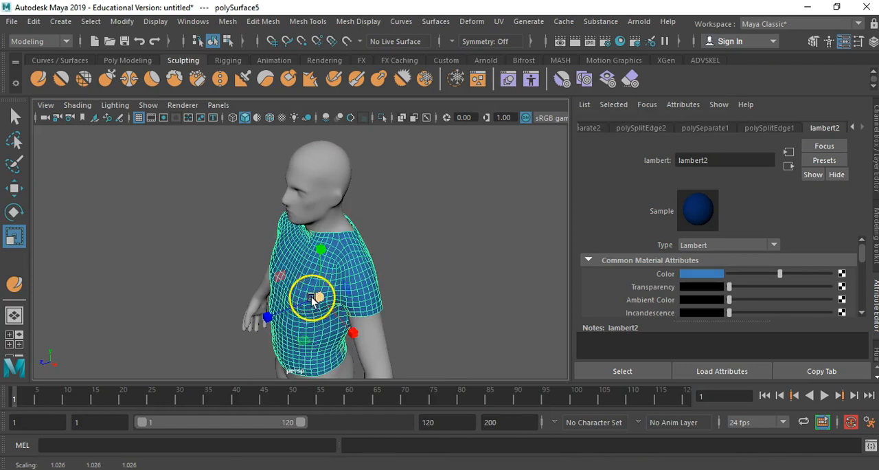
alt+drag(194, 291, 441, 272)
alt+right_drag(333, 281, 456, 282)
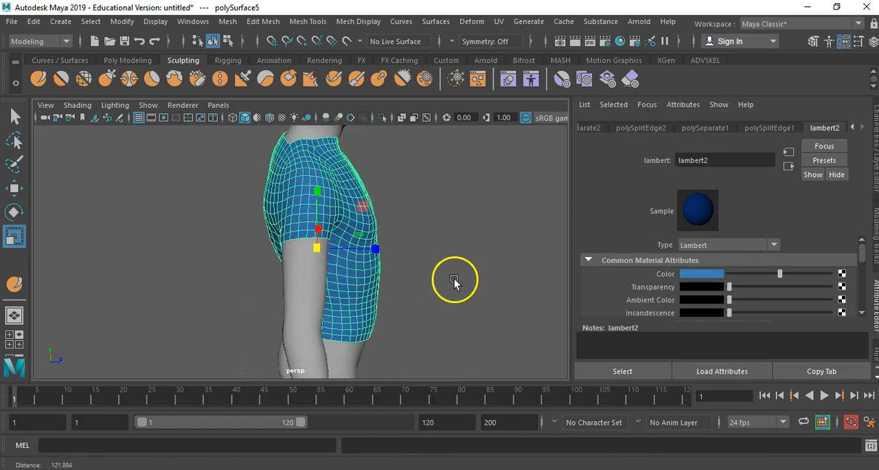
alt+drag(320, 228, 289, 212)
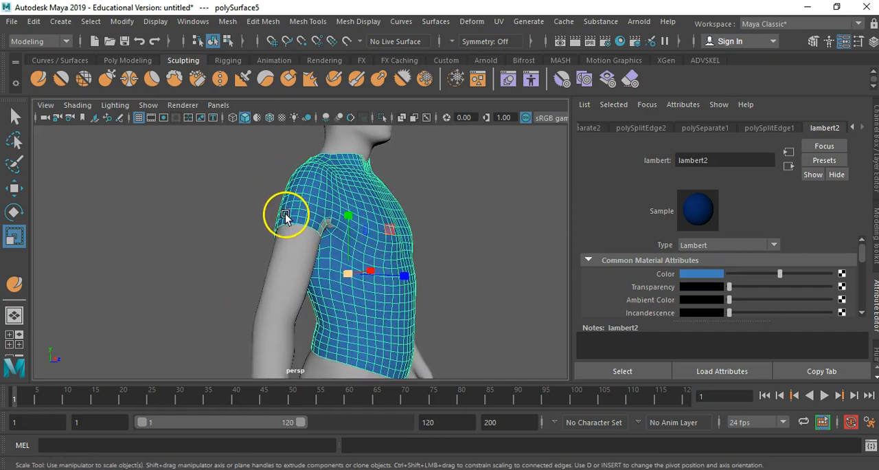
drag(360, 278, 259, 241)
- Reposition the scaled shirt slightly with the Move tool so it fits around the body
key(w)
right_drag(259, 241, 223, 237)
click(224, 186)
alt+drag(224, 186, 491, 245)
scroll(490, 245, down, 5)
right_drag(302, 128, 365, 118)
alt+drag(234, 254, 396, 257)
drag(294, 245, 289, 248)
alt+drag(385, 258, 233, 255)
drag(385, 267, 436, 237)
- Move individual shirt vertices around the sleeve and underarm to improve the fit over the body
scroll(412, 237, up, 5)
alt+drag(288, 237, 239, 210)
right_drag(318, 172, 275, 170)
click(272, 186)
alt+drag(281, 208, 298, 259)
scroll(298, 259, up, 5)
click(279, 235)
click(231, 230)
alt+drag(247, 234, 289, 234)
click(298, 264)
alt+drag(378, 247, 472, 250)
click(296, 188)
click(313, 232)
scroll(343, 227, down, 5)
click(268, 259)
scroll(348, 190, down, 10)
scroll(349, 190, up, 10)
click(435, 201)
scroll(321, 193, down, 8)
mouse_move(320, 193)
alt+mouse_down()
mouse_move(333, 189)
mouse_move(310, 229)
alt+mouse_up()
click(320, 187)
shift+click(332, 189)
scroll(309, 230, up, 8)
- Adjust the shirt's vertices one by one along the fold at the armpit with the Move tool
click(402, 118)
click(336, 196)
shift+click(362, 227)
click(402, 117)
mouse_move(380, 205)
alt+mouse_down()
mouse_move(325, 169)
mouse_move(416, 186)
mouse_move(457, 215)
mouse_move(361, 256)
alt+mouse_up()
click(402, 118)
click(398, 222)
click(402, 117)
scroll(362, 256, down, 5)
click(401, 117)
click(349, 225)
click(402, 117)
scroll(410, 256, up, 4)
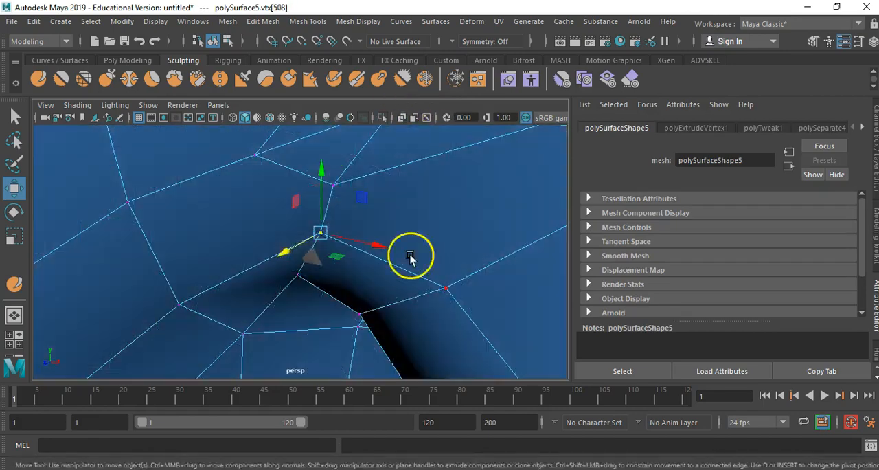
- Refine the remaining shirt vertices around the underarm fold
scroll(300, 193, down, 10)
alt+middle_drag(300, 192, 519, 186)
scroll(520, 187, up, 8)
alt+drag(519, 186, 439, 199)
click(401, 117)
click(343, 223)
click(402, 118)
alt+drag(357, 206, 307, 239)
click(402, 118)
click(284, 237)
click(318, 263)
click(401, 117)
- Return the shirt to object mode and delete its construction history
scroll(344, 192, down, 8)
alt+drag(261, 169, 352, 147)
right_drag(352, 144, 394, 114)
drag(353, 229, 277, 291)
scroll(351, 236, down, 5)
key(alt+shift+d)
alt+drag(323, 292, 310, 304)
alt+drag(280, 293, 353, 281)
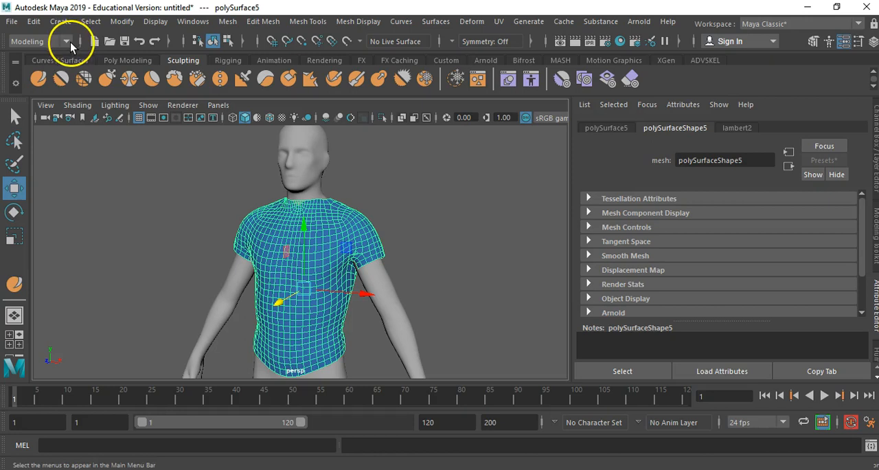
- Switch to the FX tool set and create an nCloth from the shirt mesh
click(67, 42)
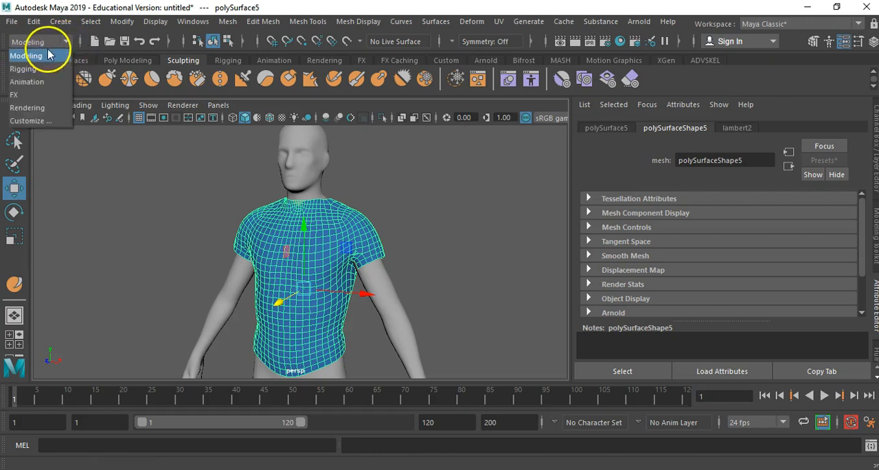
click(43, 97)
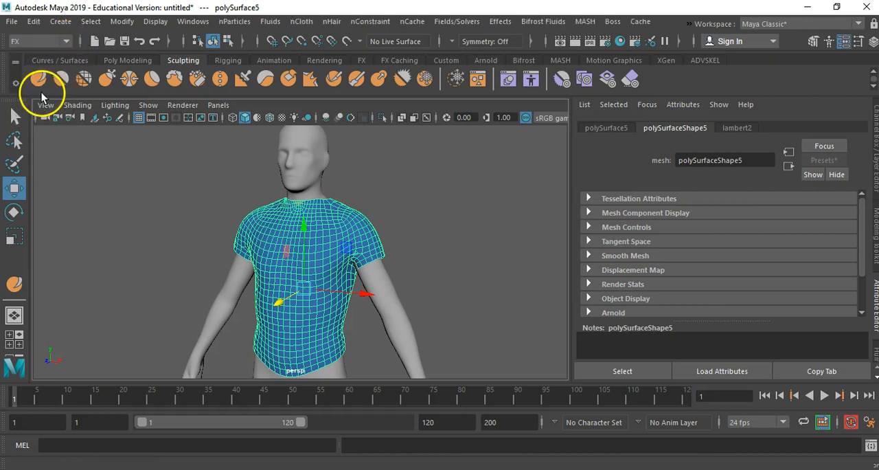
click(299, 27)
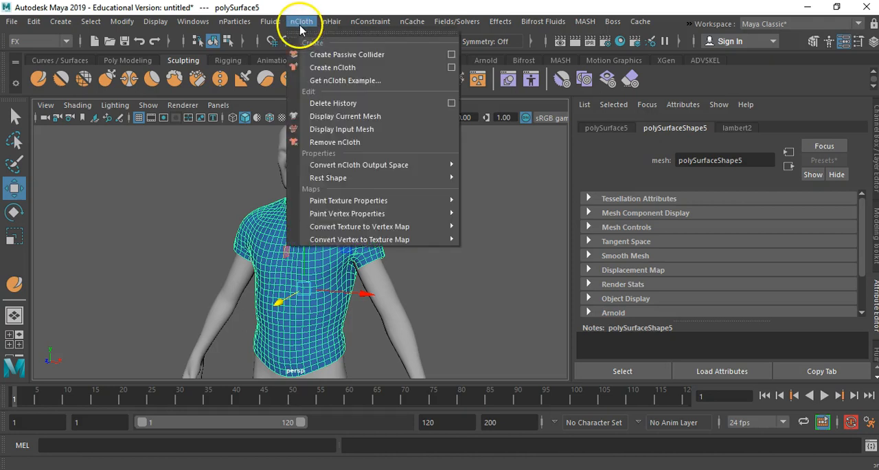
click(347, 69)
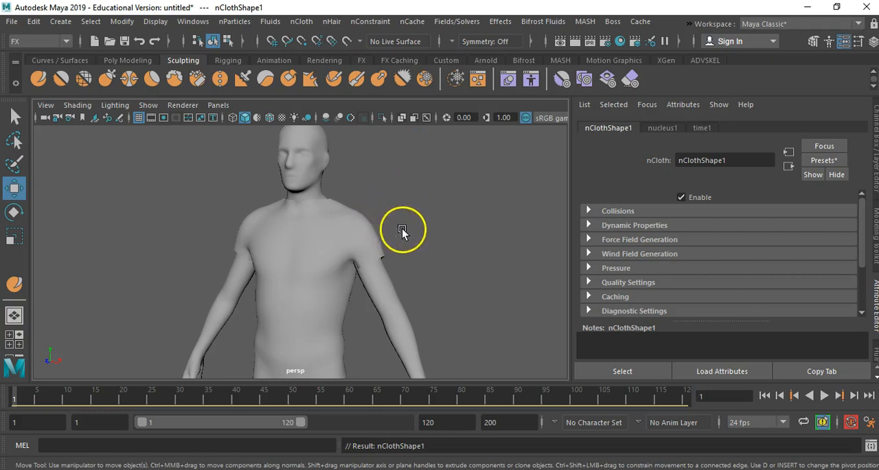
- Set the colour of the nCloth shirt's lambert1 material to blue
click(357, 243)
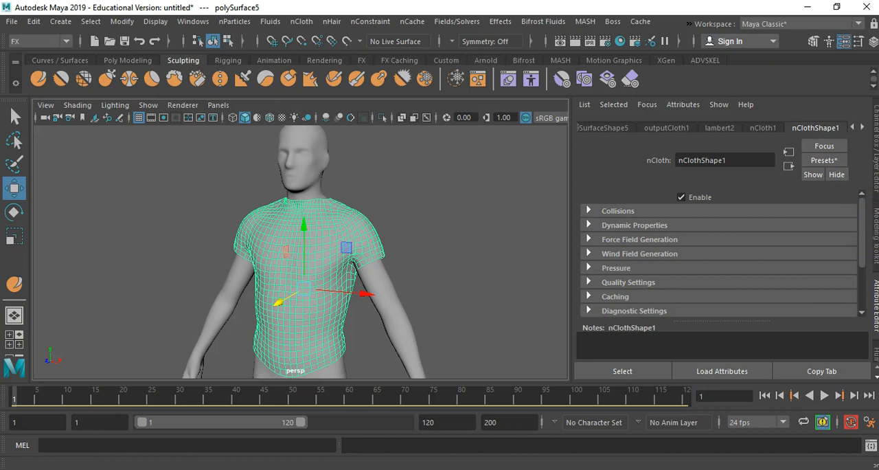
click(861, 128)
click(861, 127)
click(825, 129)
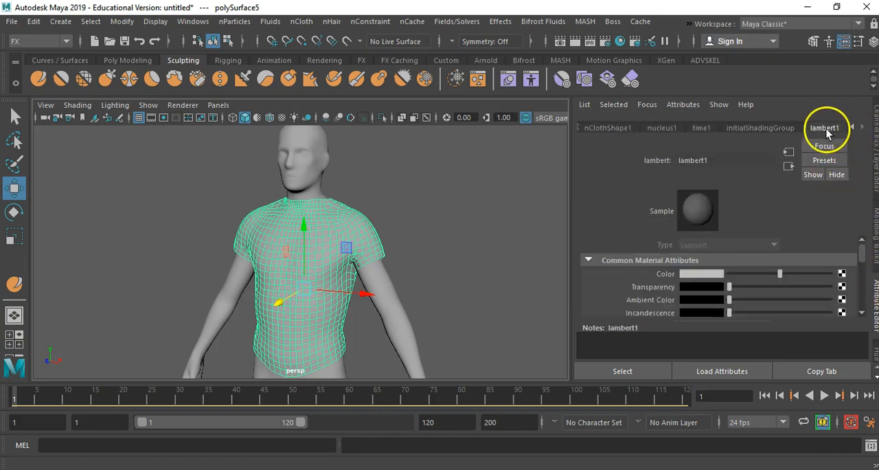
click(702, 274)
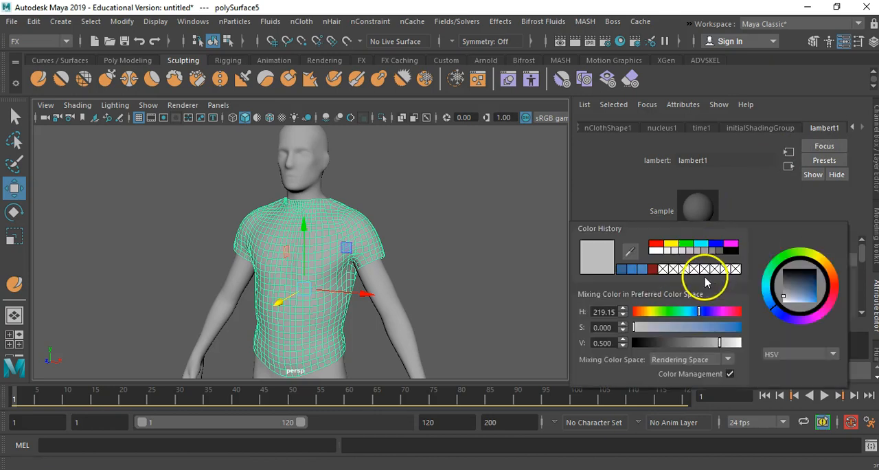
drag(796, 278, 814, 300)
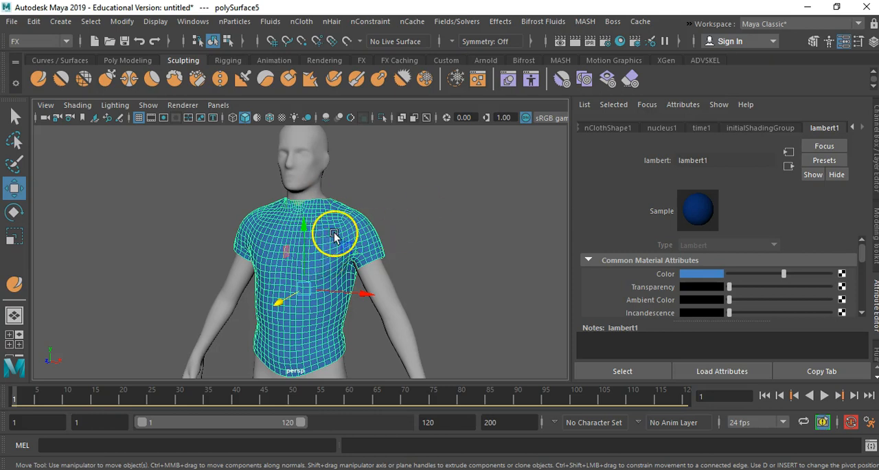
- Make the human body mesh a passive collider for the nCloth shirt
shift+click(310, 164)
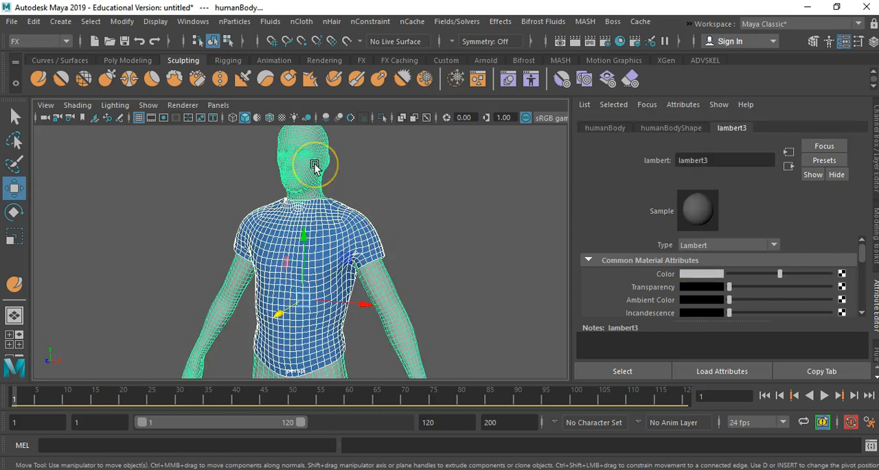
click(298, 24)
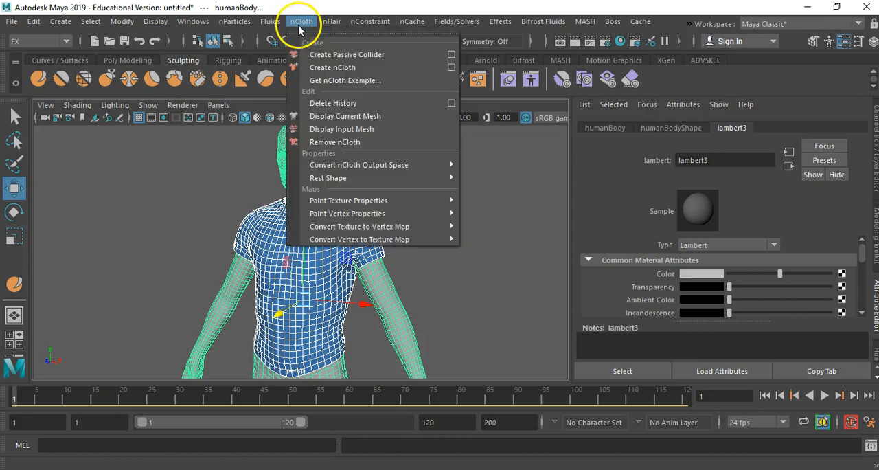
click(334, 55)
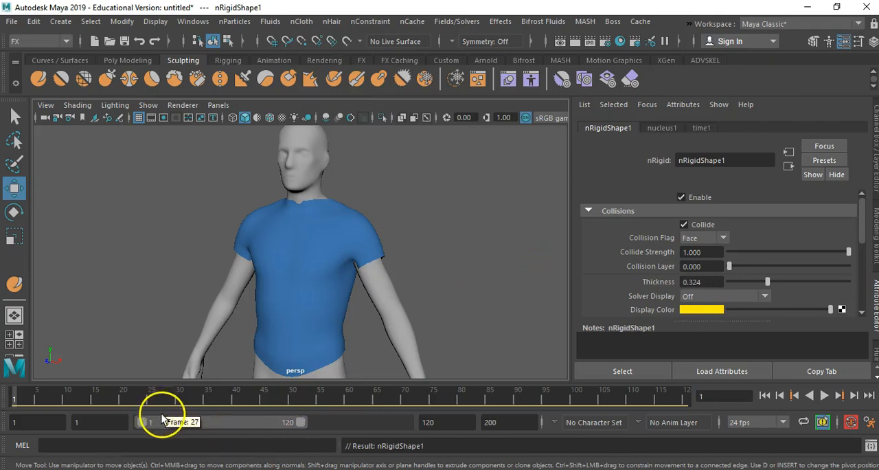
- Extend the playback range to frame 200, then play the cloth simulation from frame 1 and check the shirt from front and back
click(15, 399)
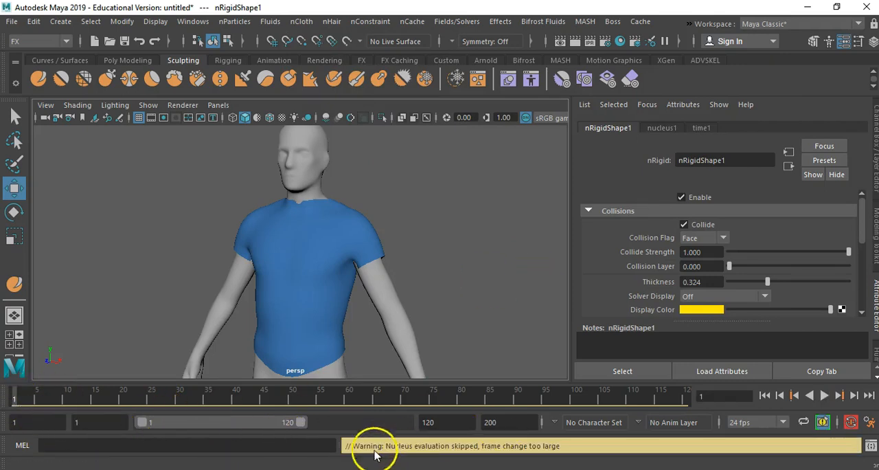
drag(304, 426, 422, 430)
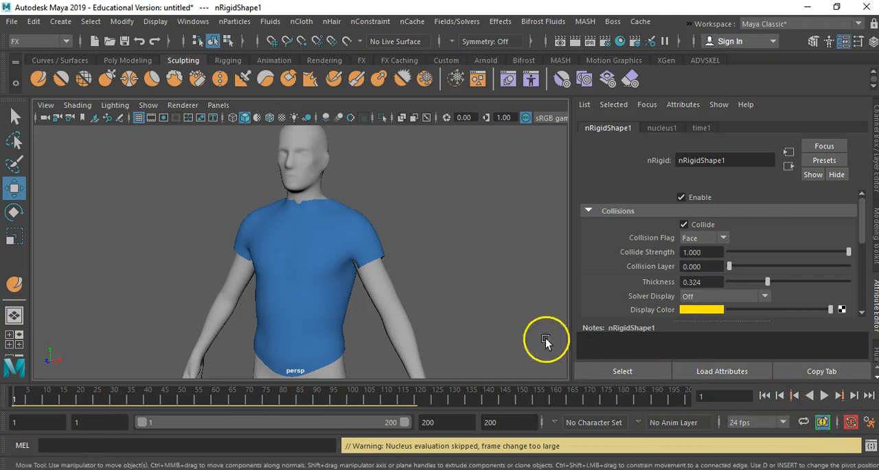
alt+drag(469, 314, 535, 314)
alt+right_drag(445, 314, 494, 315)
alt+drag(493, 315, 459, 298)
click(825, 394)
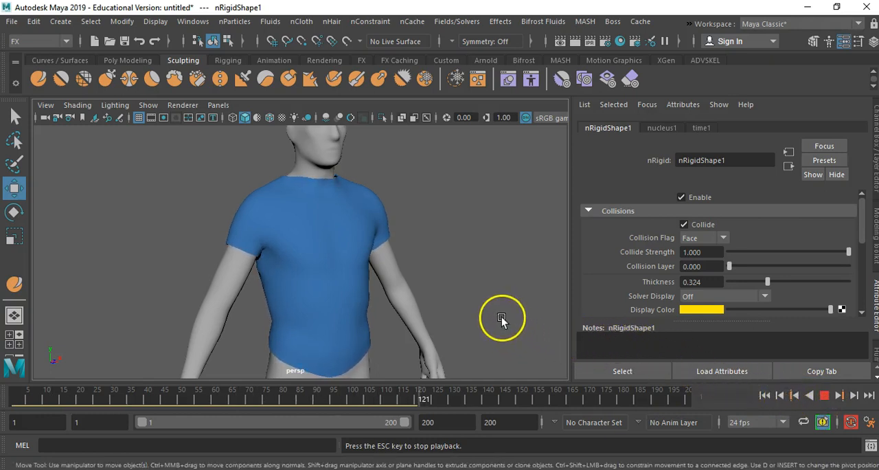
alt+drag(491, 300, 214, 289)
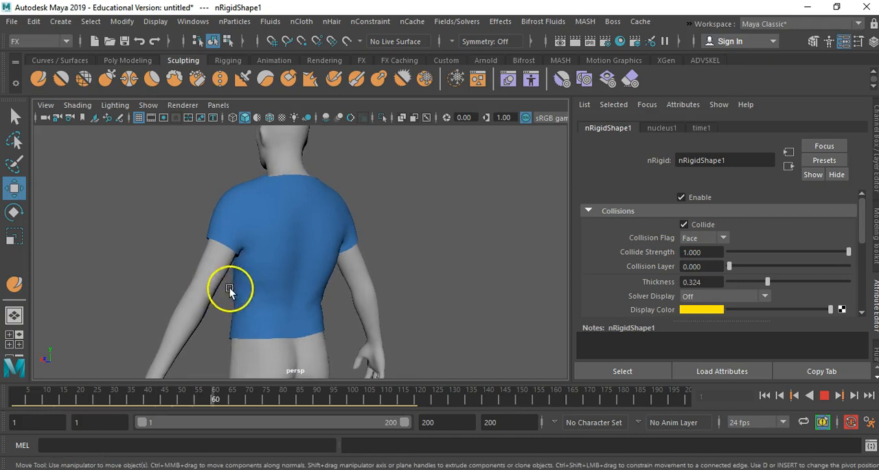
click(824, 396)
- Select the simulated shirt and switch to the Modeling tool set to look over the UV commands
alt+drag(440, 265, 354, 317)
click(322, 302)
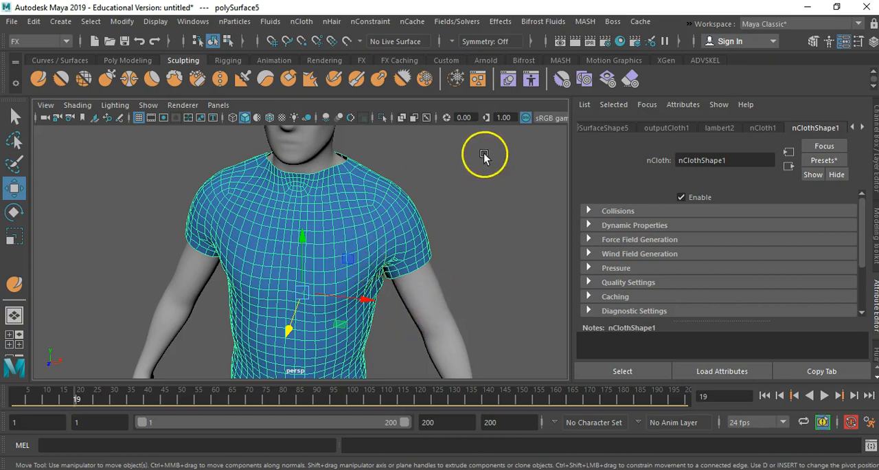
click(65, 43)
click(40, 55)
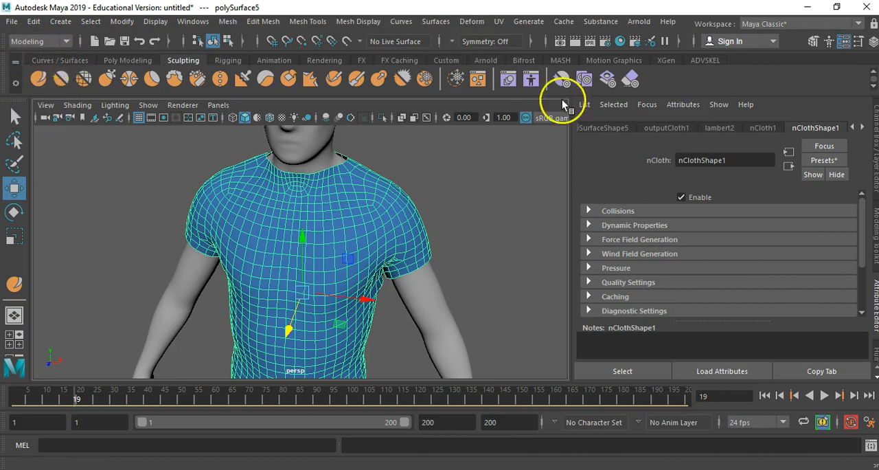
click(500, 25)
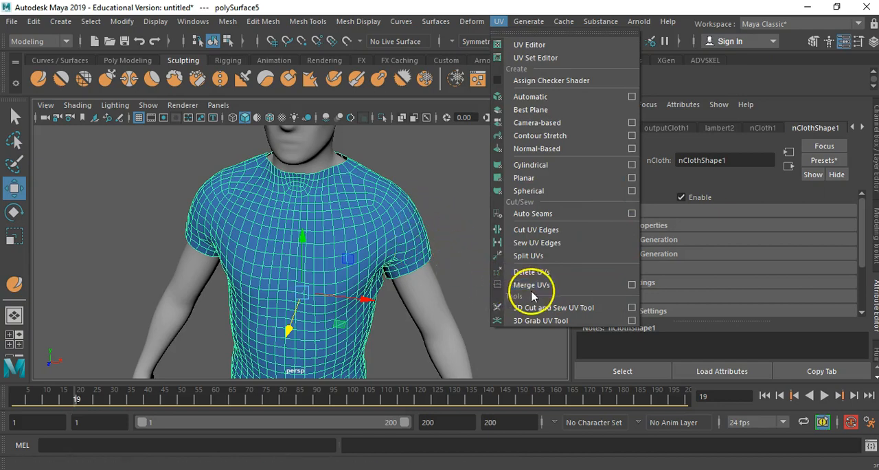
- Examine the simulated shirt's fit on the body from the front, sides and back
alt+drag(375, 231, 220, 232)
alt+drag(373, 259, 517, 255)
alt+right_drag(517, 254, 320, 251)
alt+drag(320, 251, 398, 254)
alt+right_drag(399, 256, 328, 255)
alt+middle_drag(328, 254, 375, 240)
mouse_move(397, 292)
alt+mouse_down()
mouse_move(375, 276)
mouse_move(394, 281)
mouse_move(401, 296)
alt+mouse_up()
alt+right_drag(393, 296, 500, 289)
alt+middle_drag(406, 288, 343, 294)
alt+drag(347, 298, 161, 307)
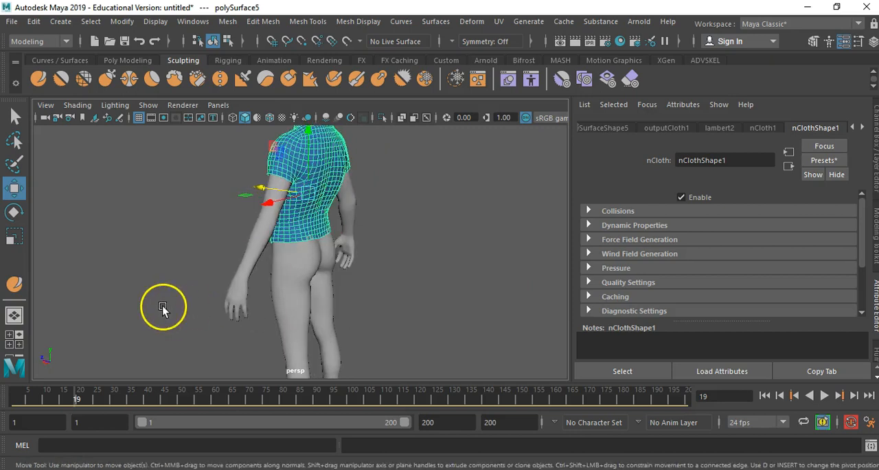
alt+drag(166, 302, 352, 334)
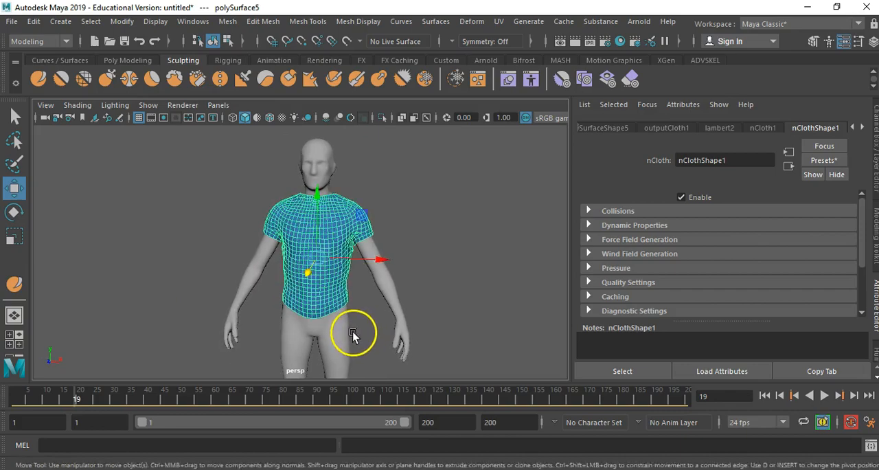